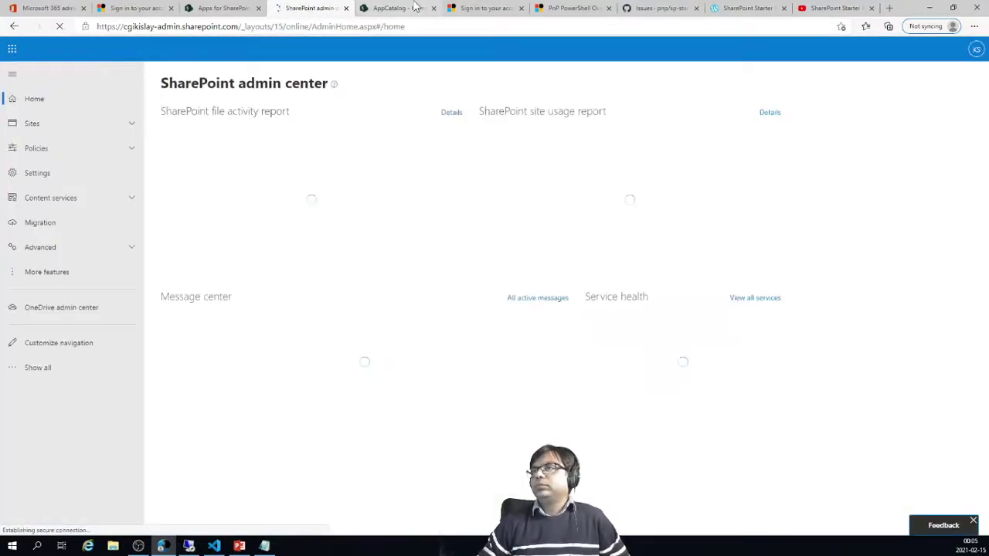
Step: Switch to the portal's sign-in page and sign in with the account that is already signed in
{"action": "left_click", "coordinate": [486, 7]}
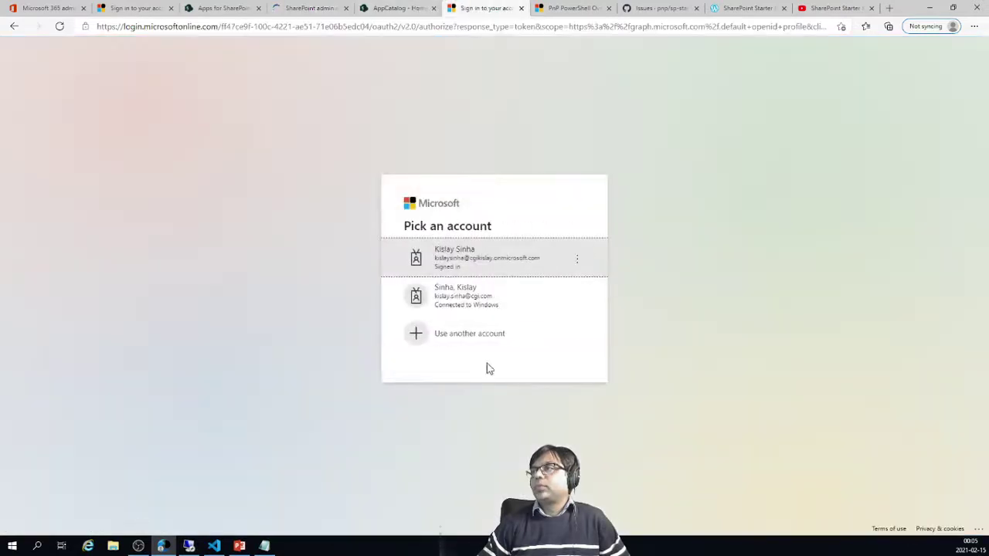
{"action": "left_click", "coordinate": [461, 257]}
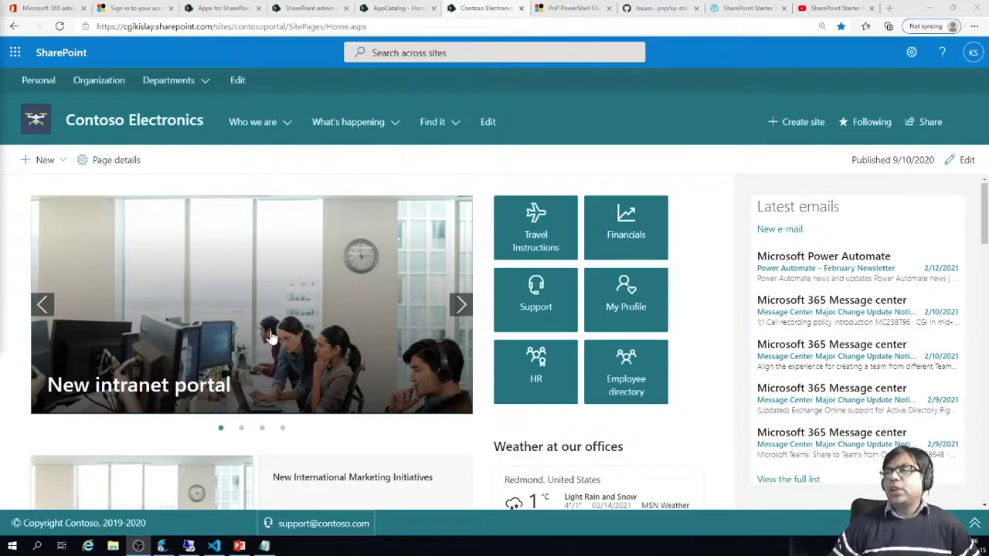
Step: Examine the Contoso Electronics home page, from the news carousel, weather and office times to emails, tasks, events and recent sites
{"action": "left_click", "coordinate": [461, 306]}
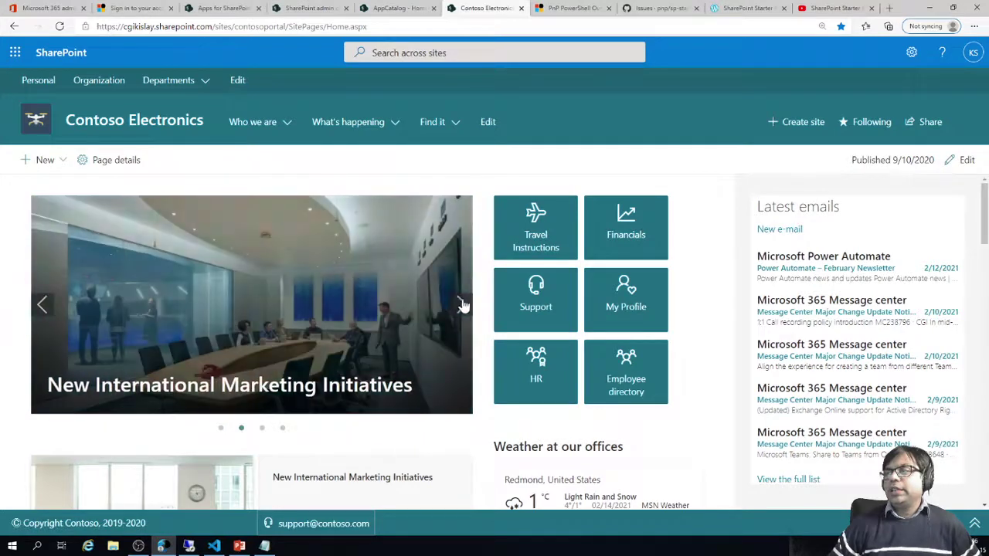
{"action": "scroll", "coordinate": [454, 295], "scroll_direction": "down", "scroll_amount": 1}
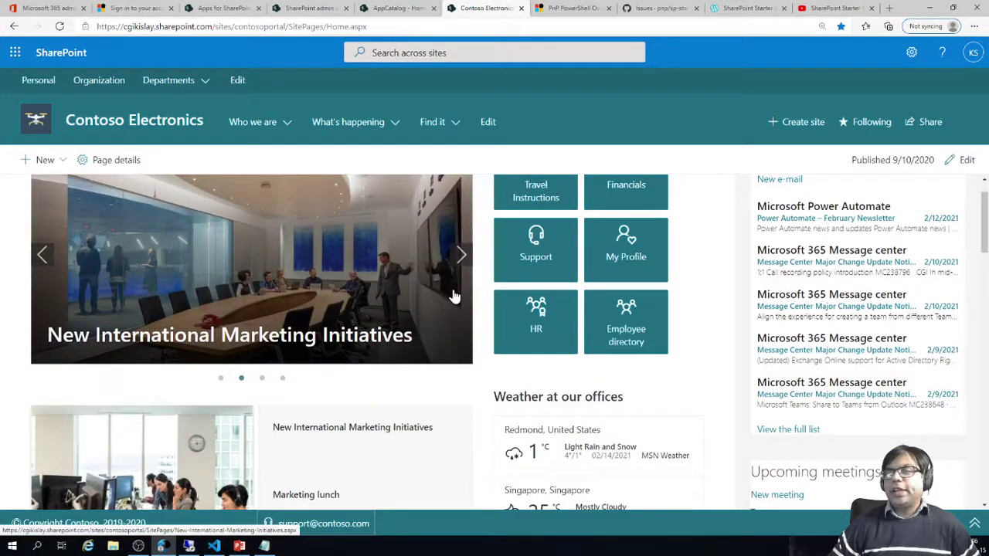
{"action": "scroll", "coordinate": [454, 296], "scroll_direction": "down", "scroll_amount": 3}
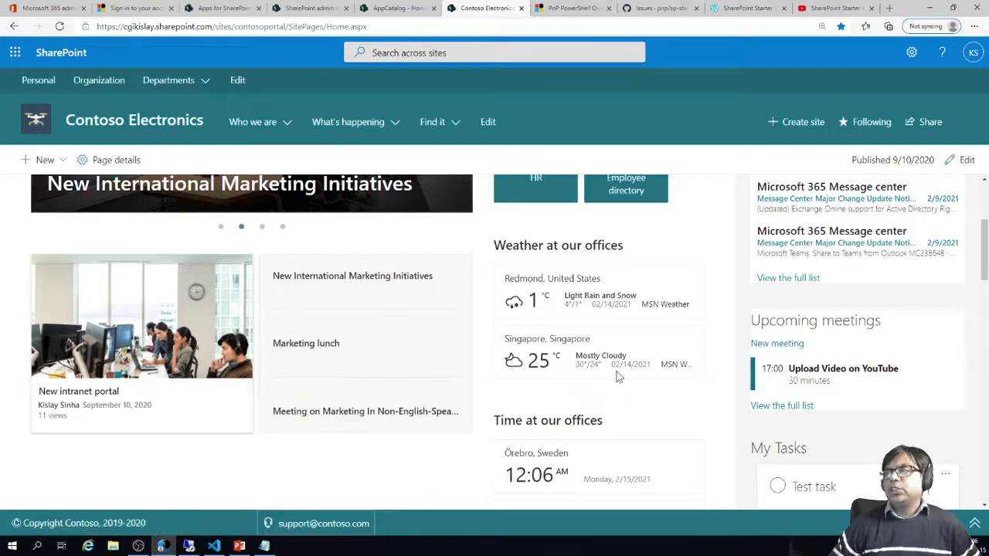
{"action": "scroll", "coordinate": [572, 363], "scroll_direction": "down", "scroll_amount": 2}
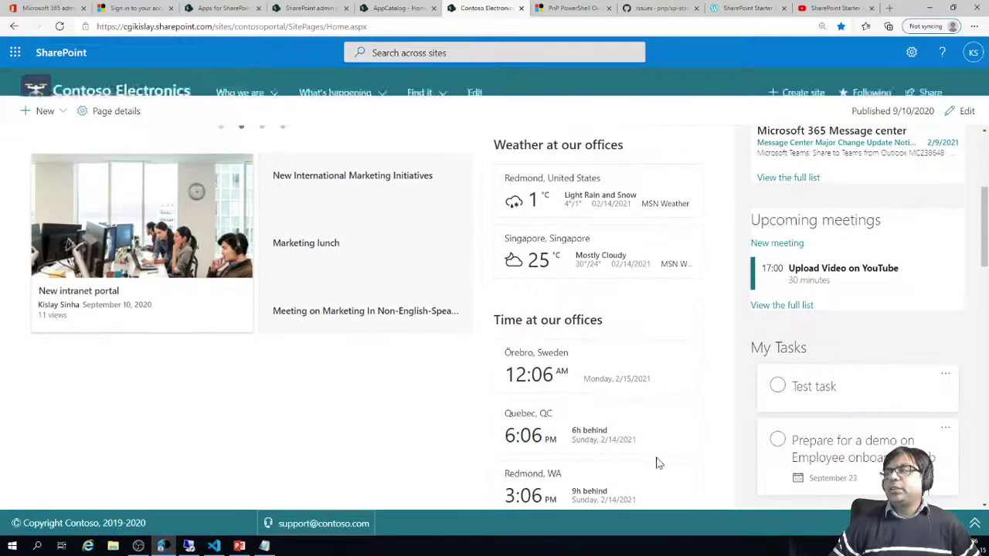
{"action": "scroll", "coordinate": [576, 402], "scroll_direction": "down", "scroll_amount": 2}
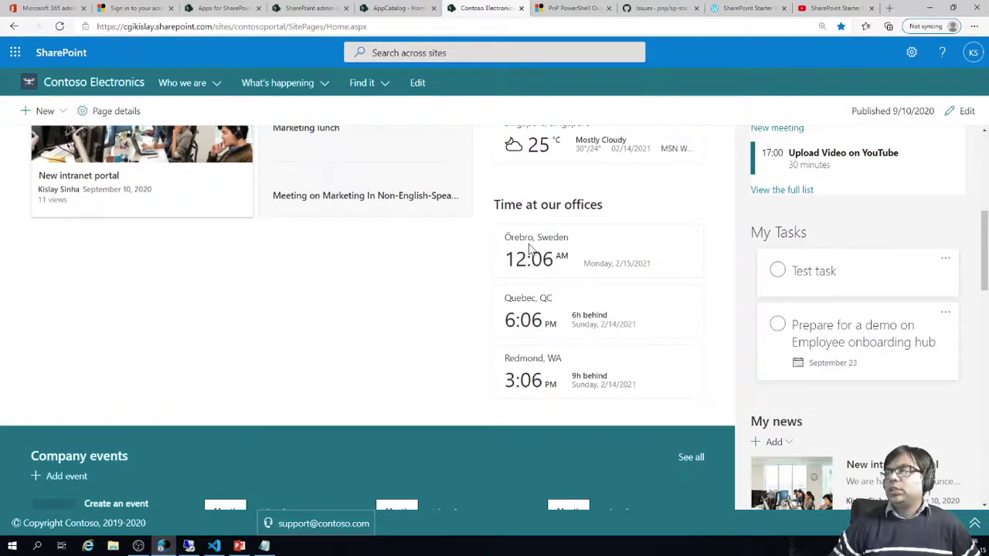
{"action": "scroll", "coordinate": [739, 320], "scroll_direction": "up", "scroll_amount": 5}
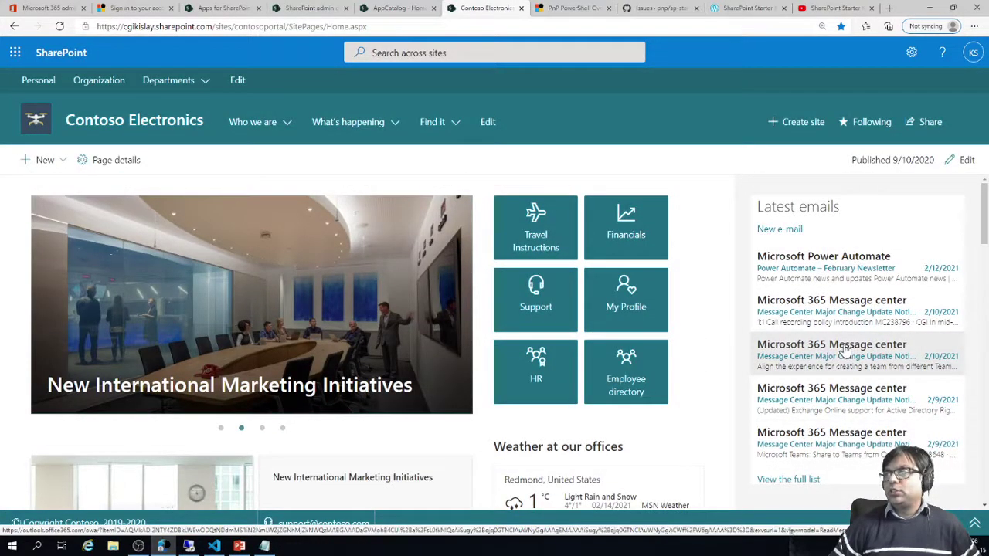
{"action": "scroll", "coordinate": [846, 351], "scroll_direction": "down", "scroll_amount": 3}
{"action": "scroll", "coordinate": [846, 350], "scroll_direction": "down", "scroll_amount": 3}
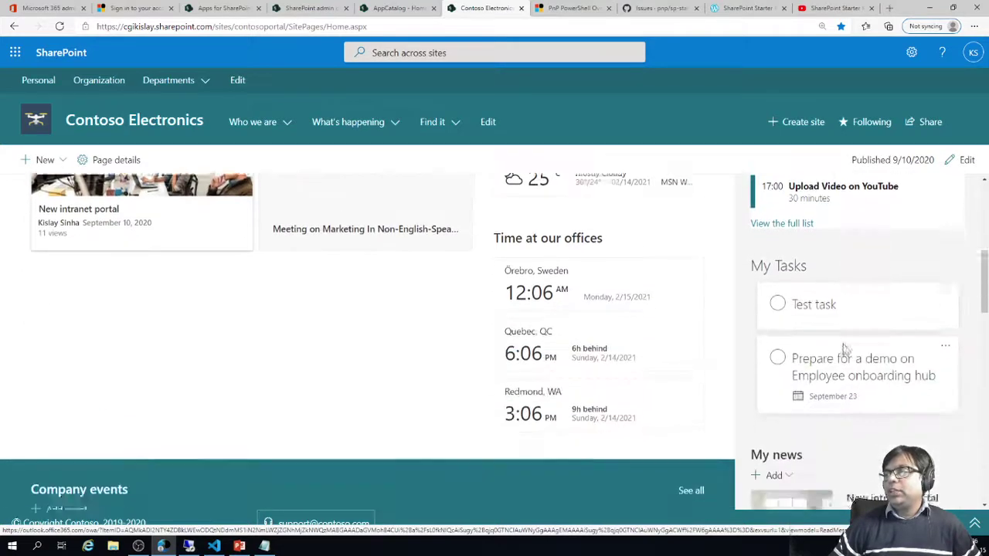
{"action": "scroll", "coordinate": [821, 319], "scroll_direction": "down", "scroll_amount": 3}
{"action": "scroll", "coordinate": [821, 319], "scroll_direction": "down", "scroll_amount": 1}
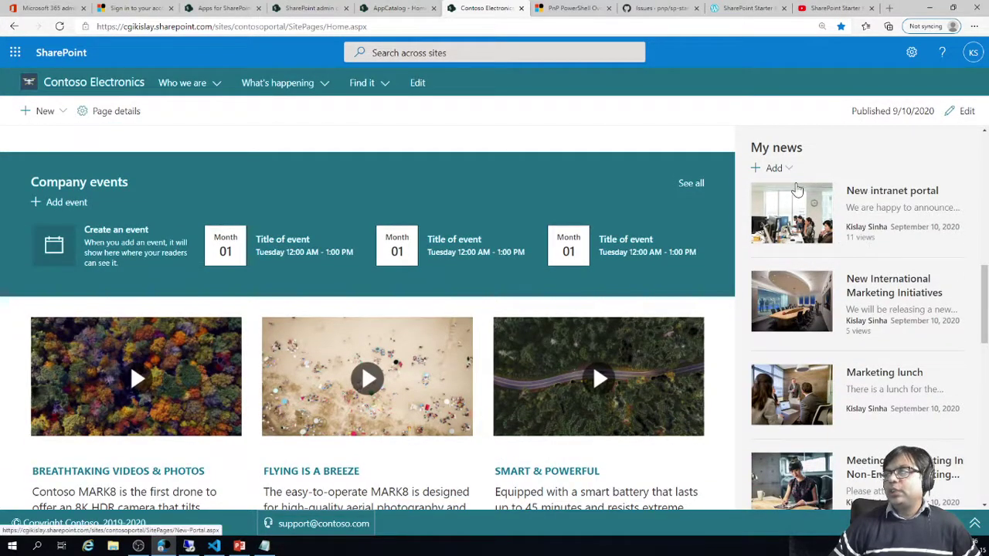
{"action": "scroll", "coordinate": [361, 261], "scroll_direction": "down", "scroll_amount": 2}
{"action": "scroll", "coordinate": [361, 261], "scroll_direction": "down", "scroll_amount": 7}
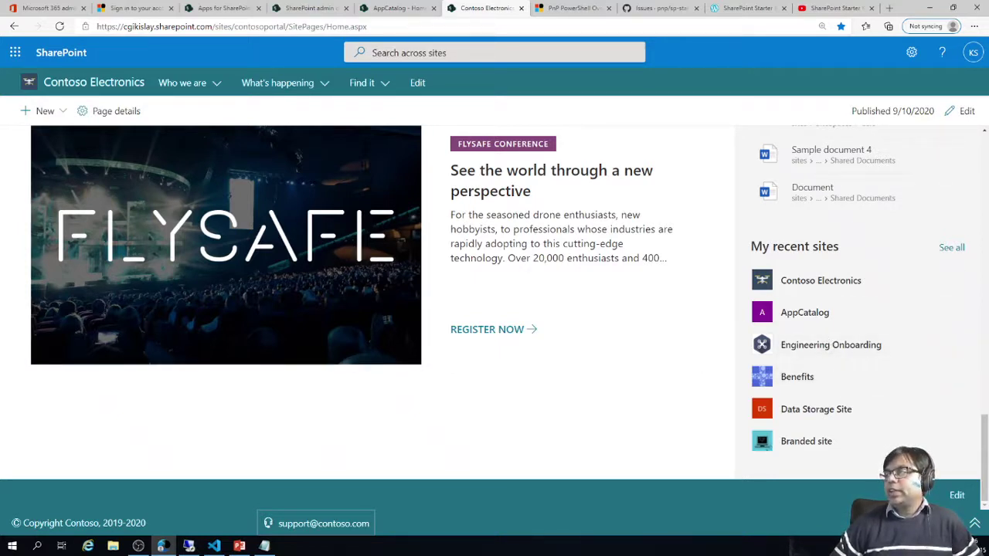
Step: Expand the portal footer to view its link groups, collapse it and return to the start of the home page
{"action": "left_click", "coordinate": [975, 525]}
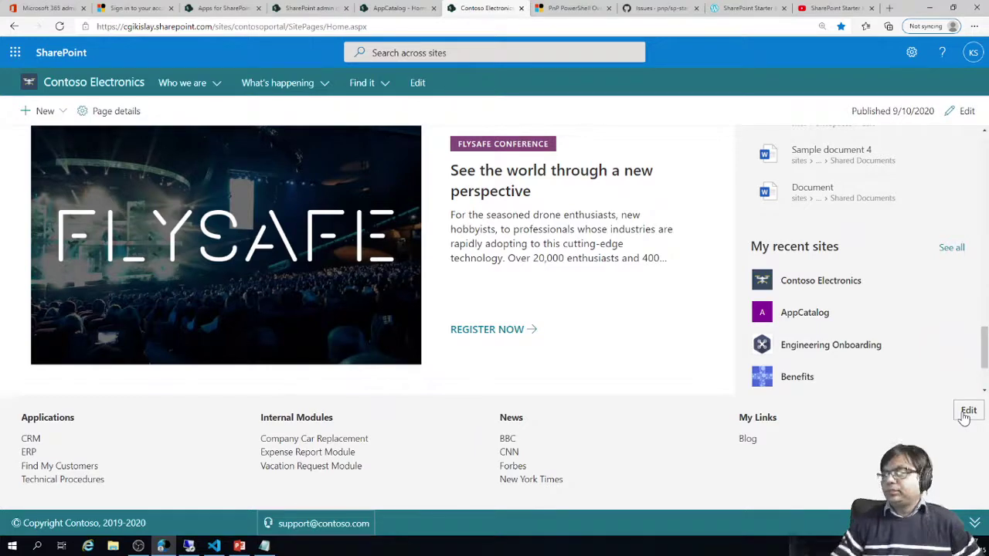
{"action": "left_click", "coordinate": [975, 524]}
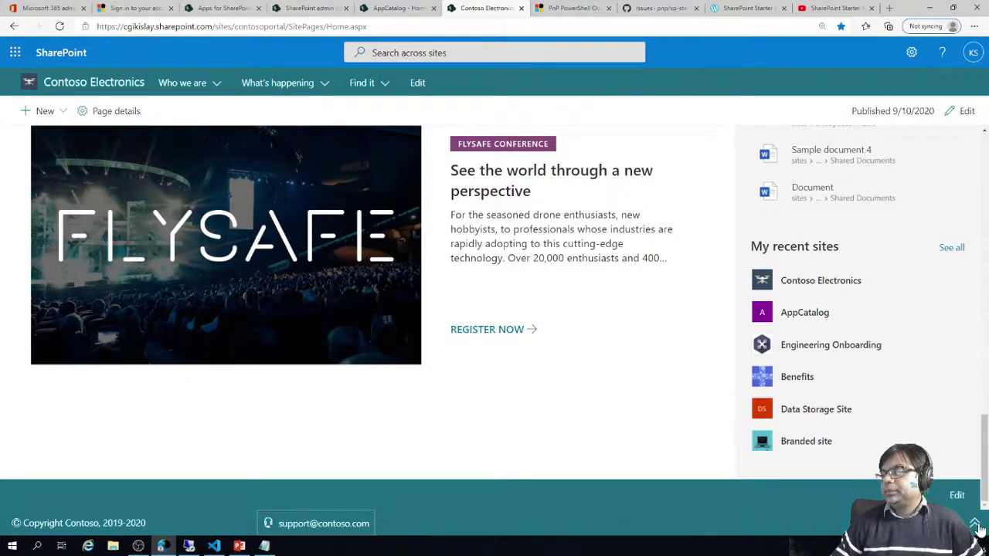
{"action": "scroll", "coordinate": [259, 470], "scroll_direction": "up", "scroll_amount": 5}
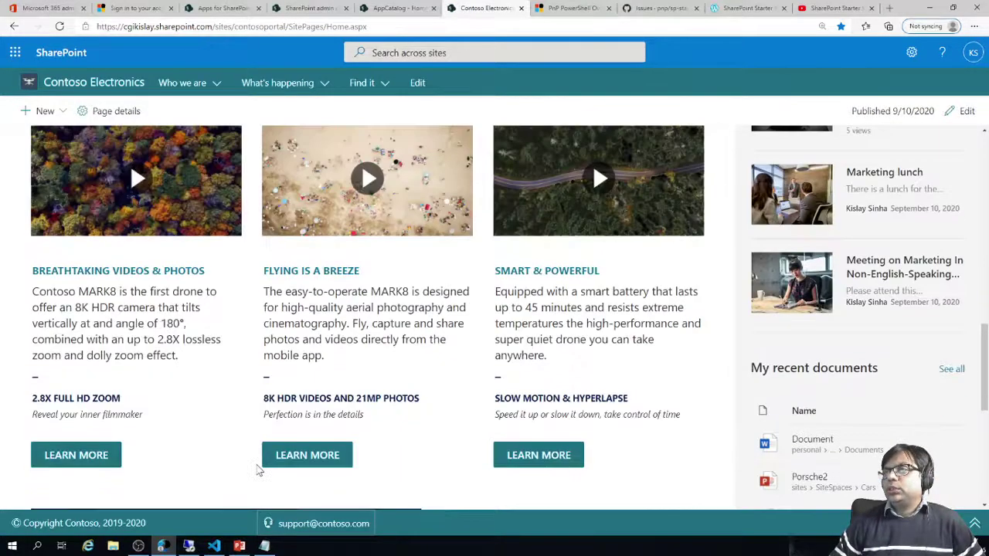
{"action": "scroll", "coordinate": [259, 470], "scroll_direction": "up", "scroll_amount": 10}
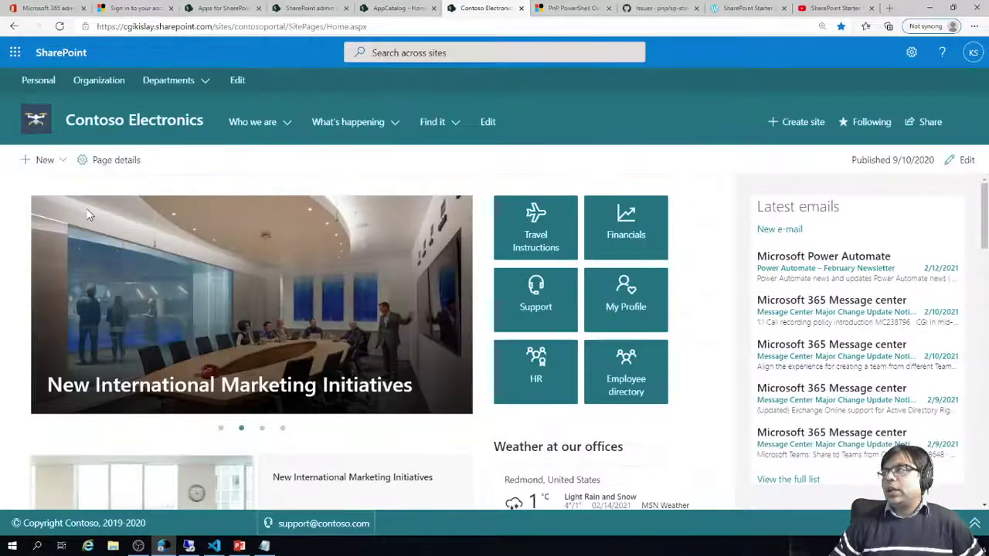
Step: View the Who we are navigation links, and open the Human Resources department site
{"action": "left_click", "coordinate": [284, 130]}
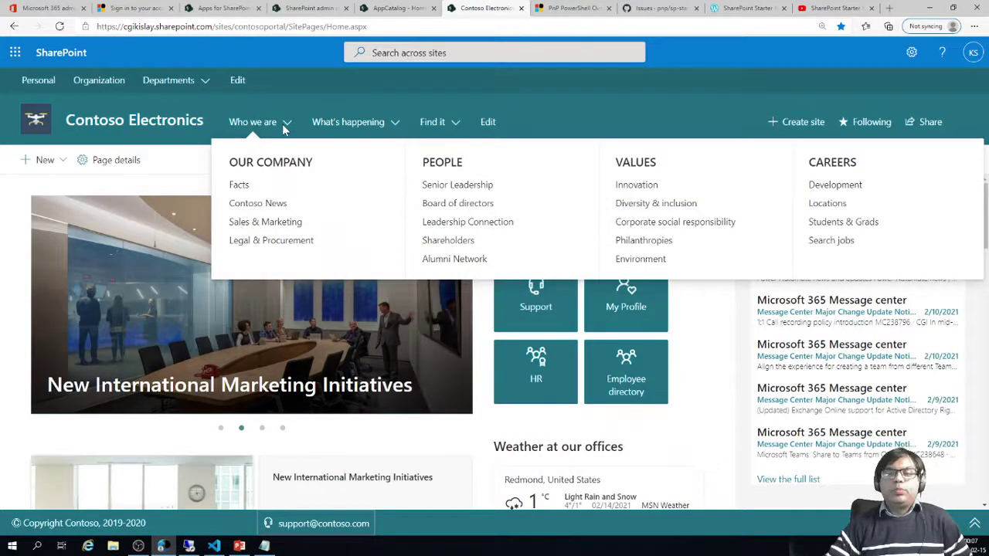
{"action": "left_click", "coordinate": [283, 130]}
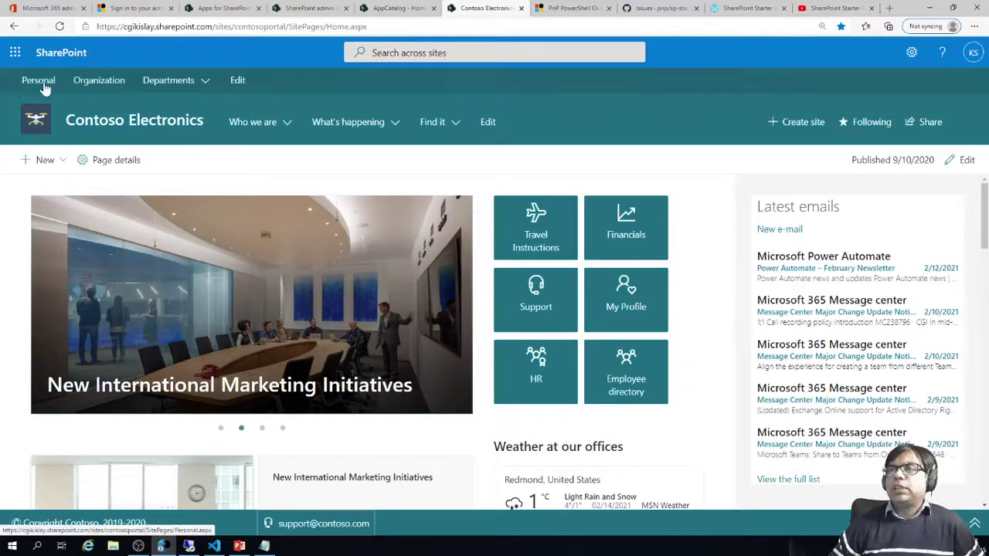
{"action": "left_click", "coordinate": [203, 81]}
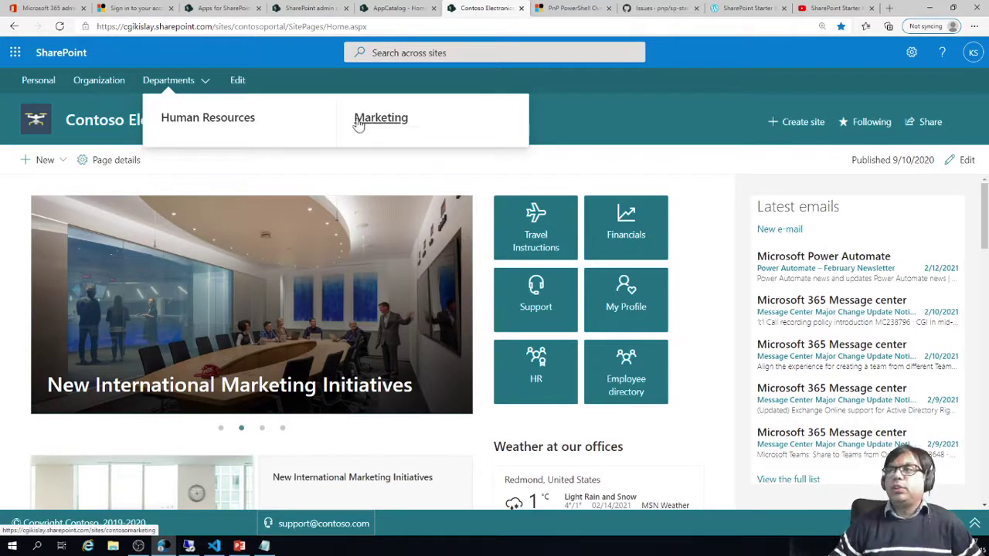
{"action": "left_click", "coordinate": [207, 122]}
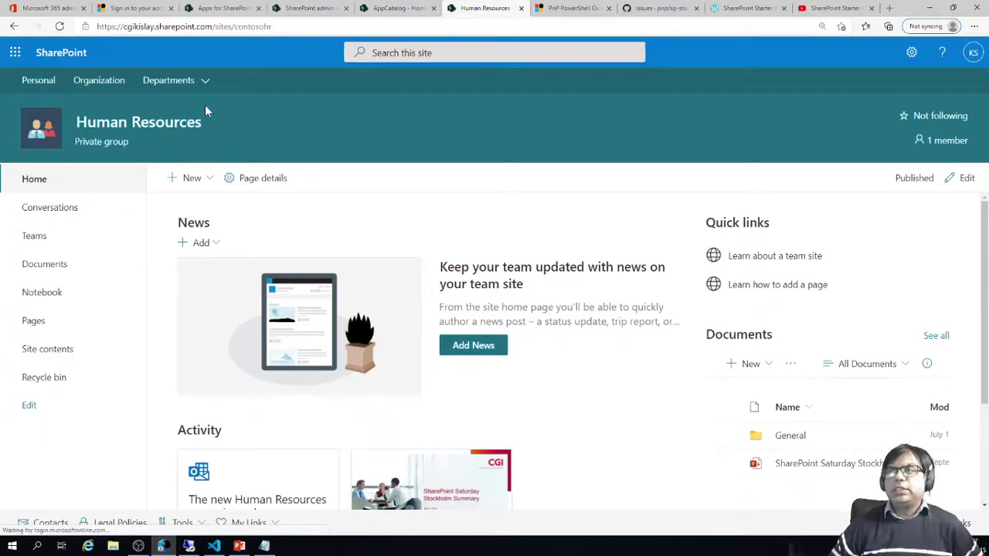
Step: Open the Marketing department site, reloading the blank sign-in page and choosing the account that is already signed in
{"action": "left_click", "coordinate": [206, 82]}
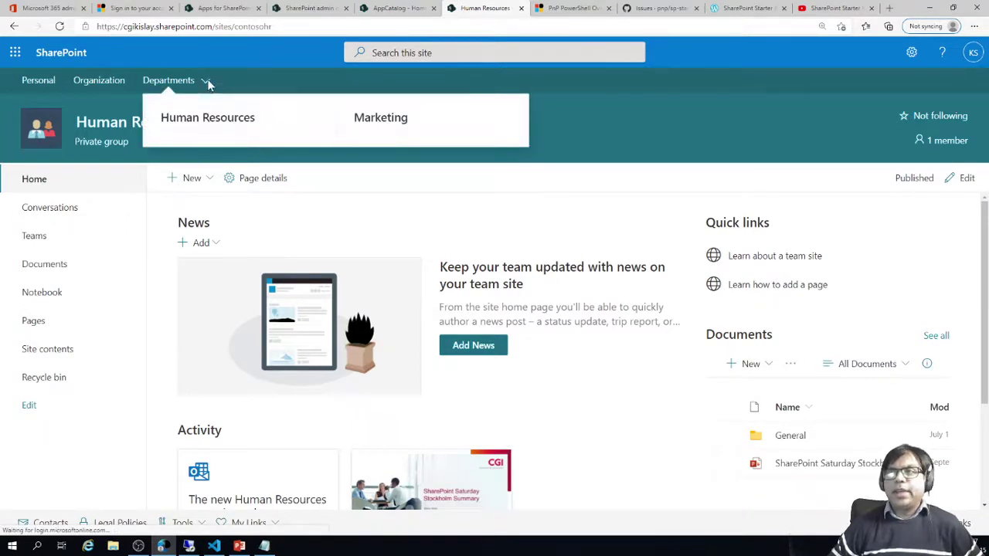
{"action": "left_click", "coordinate": [387, 120]}
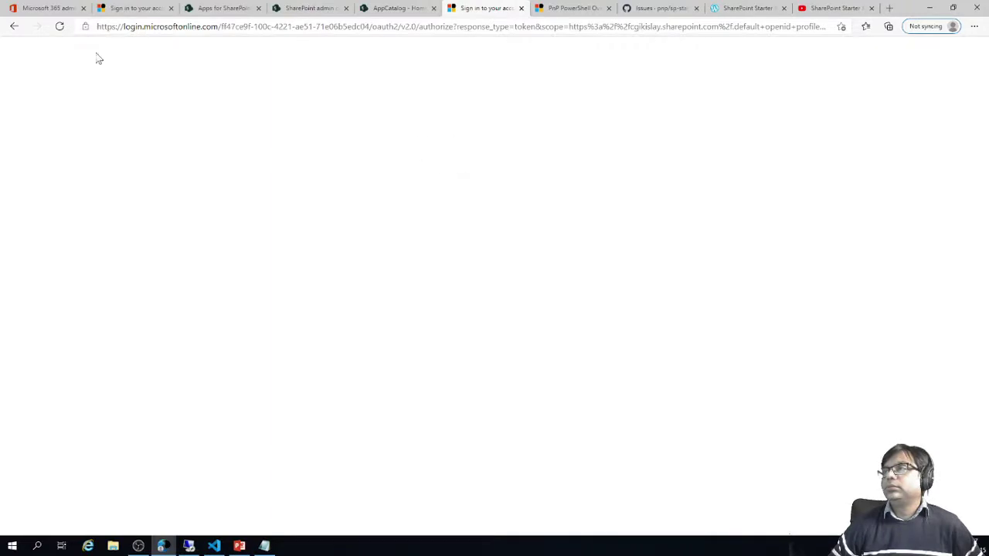
{"action": "left_click", "coordinate": [60, 29]}
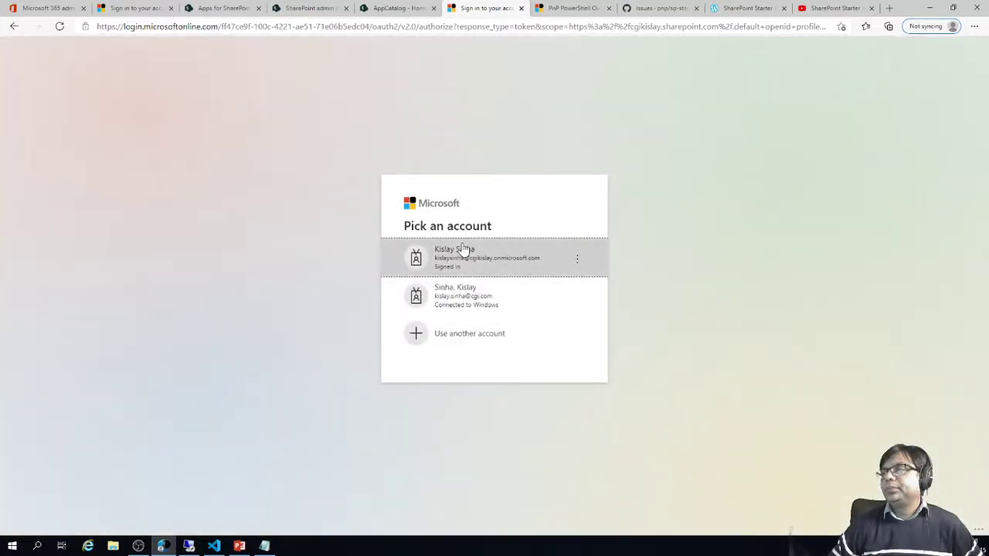
{"action": "left_click", "coordinate": [462, 251]}
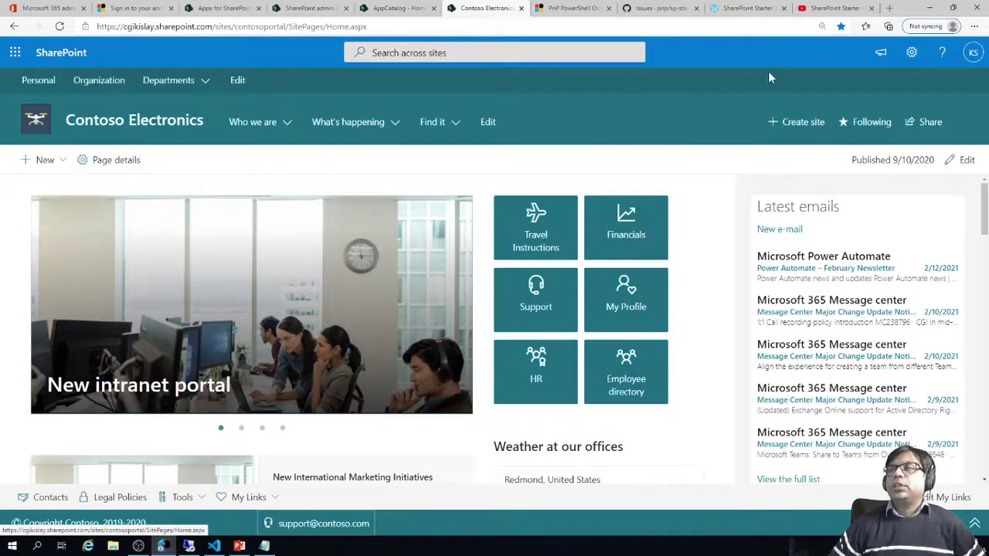
Step: Open the Alerts list from the Contoso Electronics site contents and start a new item
{"action": "left_click", "coordinate": [912, 52]}
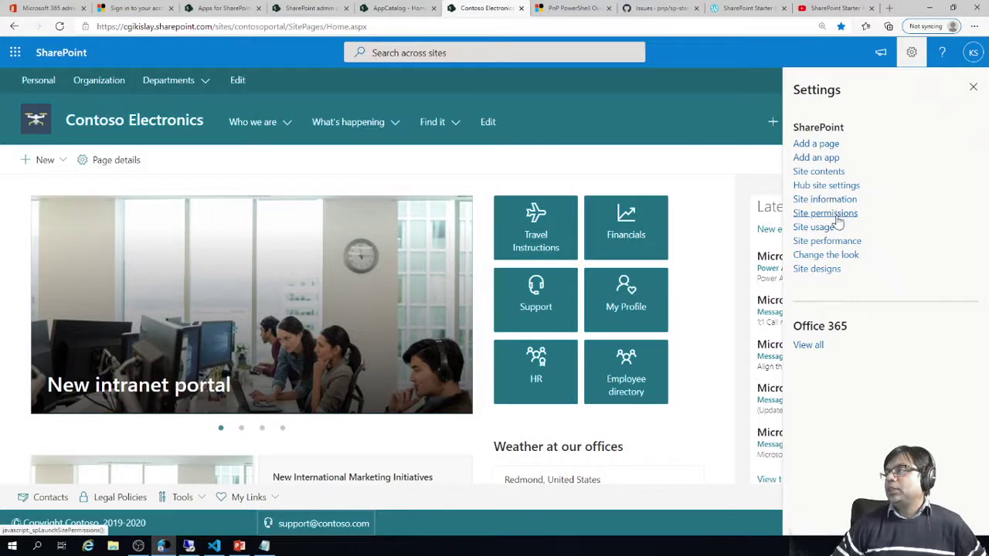
{"action": "left_click", "coordinate": [827, 171]}
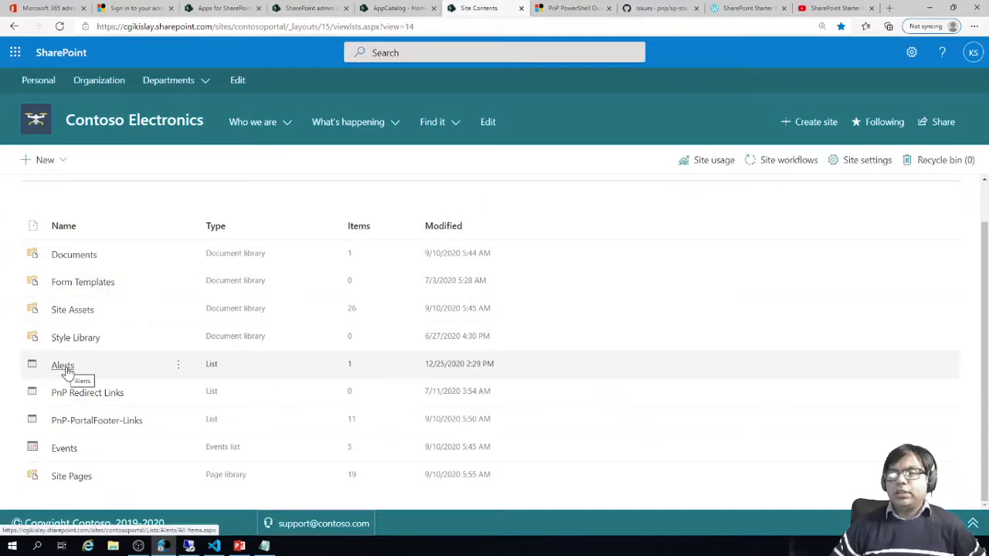
{"action": "left_click", "coordinate": [64, 366]}
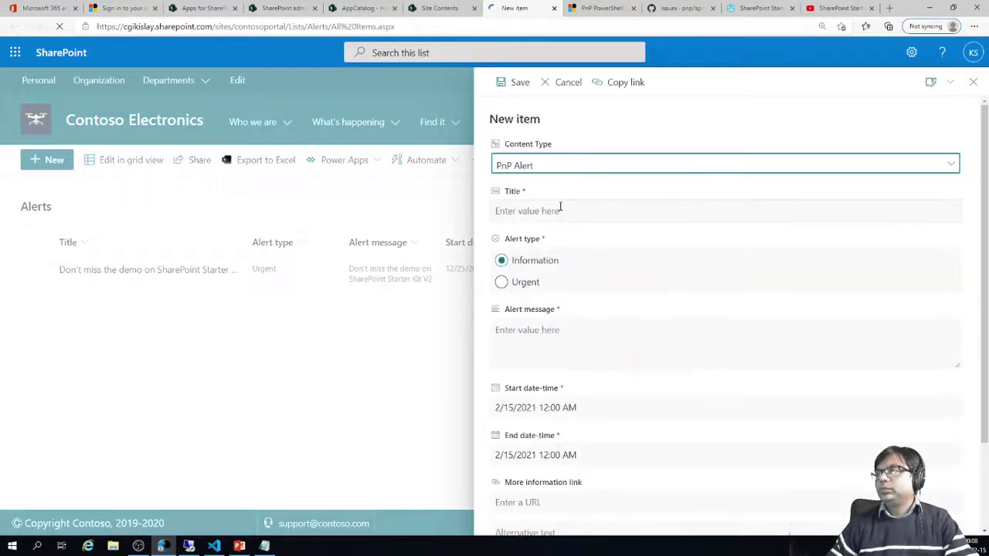
Step: Title the alert "Don't miss Scottish Summit 2021", set its type to Urgent, and copy the title text into the alert message
{"action": "left_click", "coordinate": [552, 212]}
{"action": "type", "text": "Don't miss Scottish Summit 2021"}
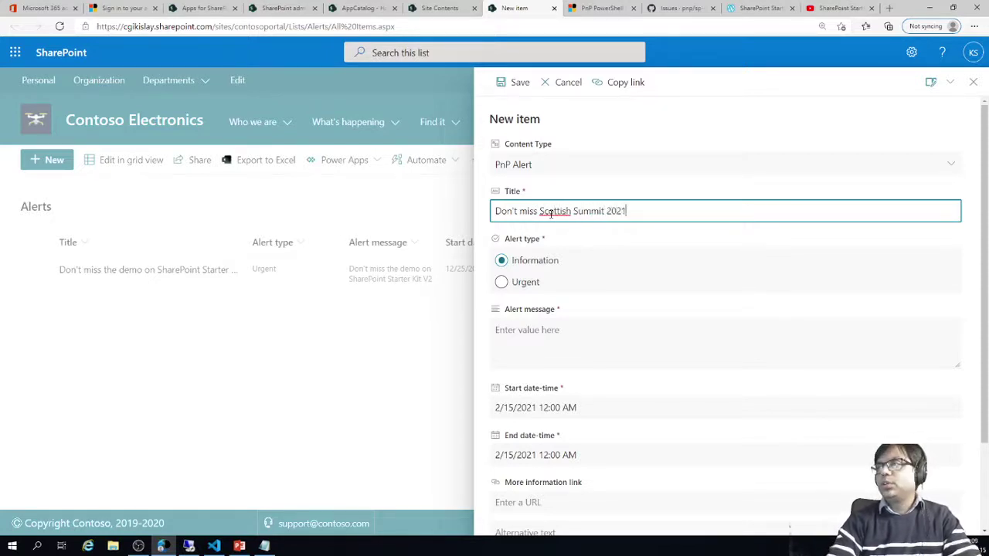
{"action": "left_click", "coordinate": [502, 282]}
{"action": "left_click", "coordinate": [544, 330]}
{"action": "triple_click", "coordinate": [647, 210]}
{"action": "key", "text": "ctrl+c"}
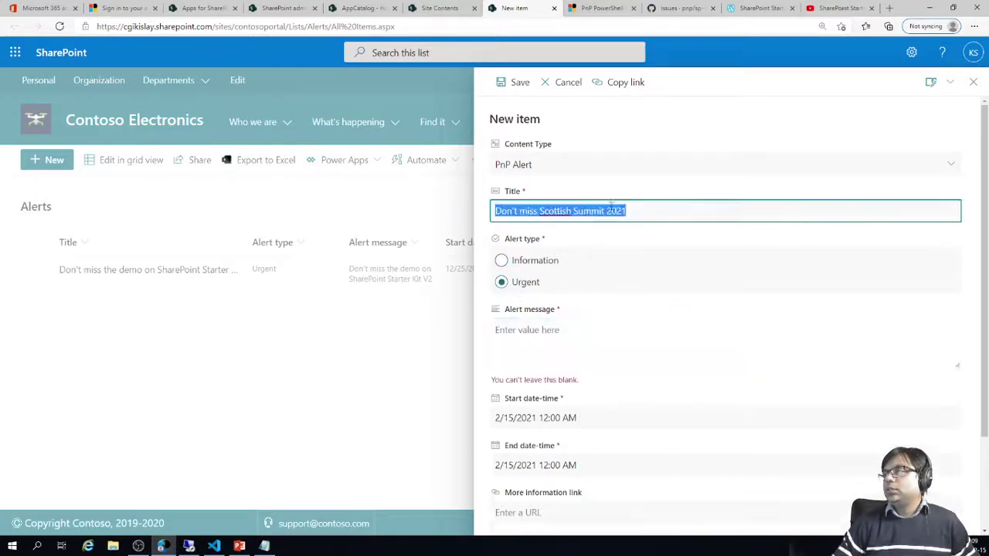
{"action": "left_click", "coordinate": [579, 325]}
{"action": "key", "text": "ctrl+v"}
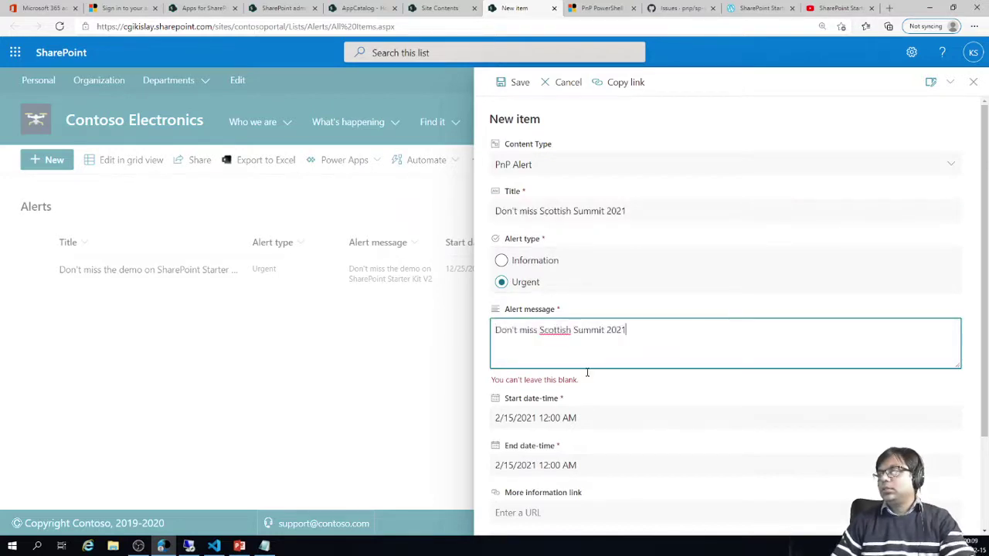
Step: Set the alert's end date-time to 2/16/2021 12:00 AM and save the new item
{"action": "left_click", "coordinate": [513, 416]}
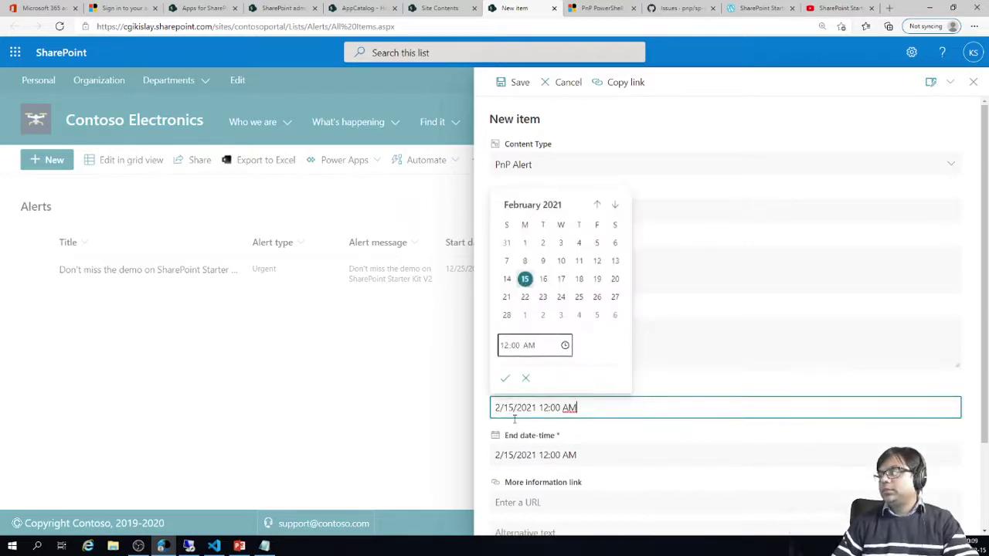
{"action": "left_click", "coordinate": [738, 338]}
{"action": "scroll", "coordinate": [730, 342], "scroll_direction": "down", "scroll_amount": 2}
{"action": "left_click", "coordinate": [549, 345]}
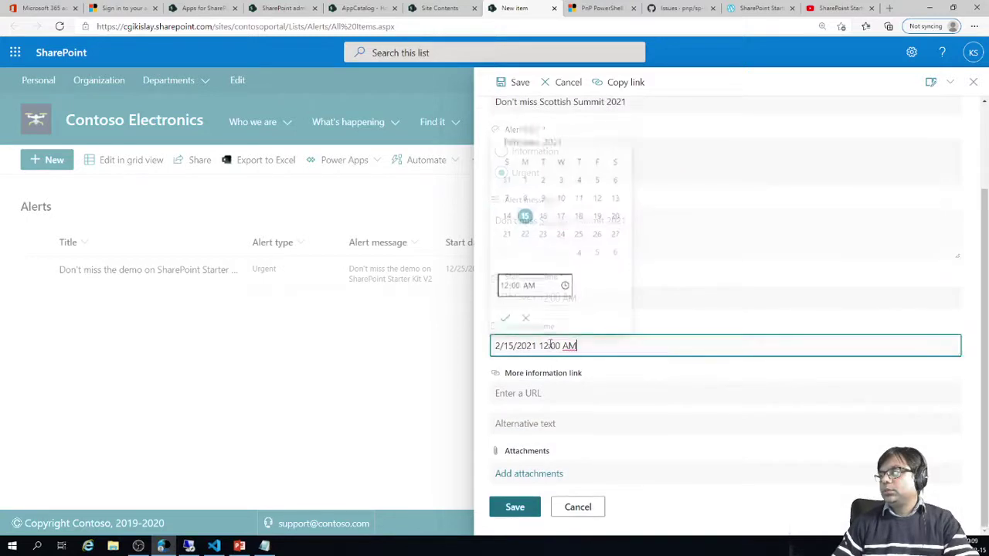
{"action": "left_click", "coordinate": [544, 217]}
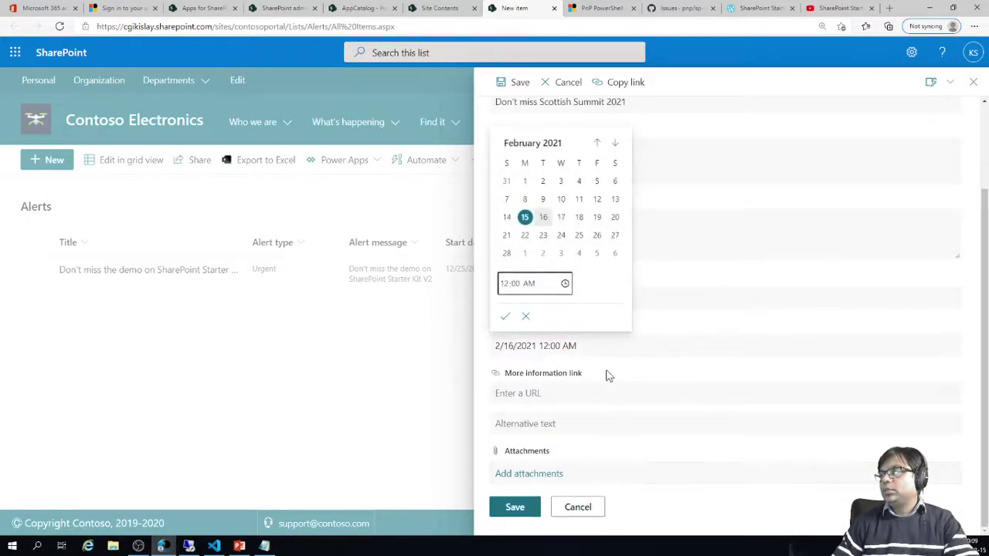
{"action": "left_click", "coordinate": [504, 316]}
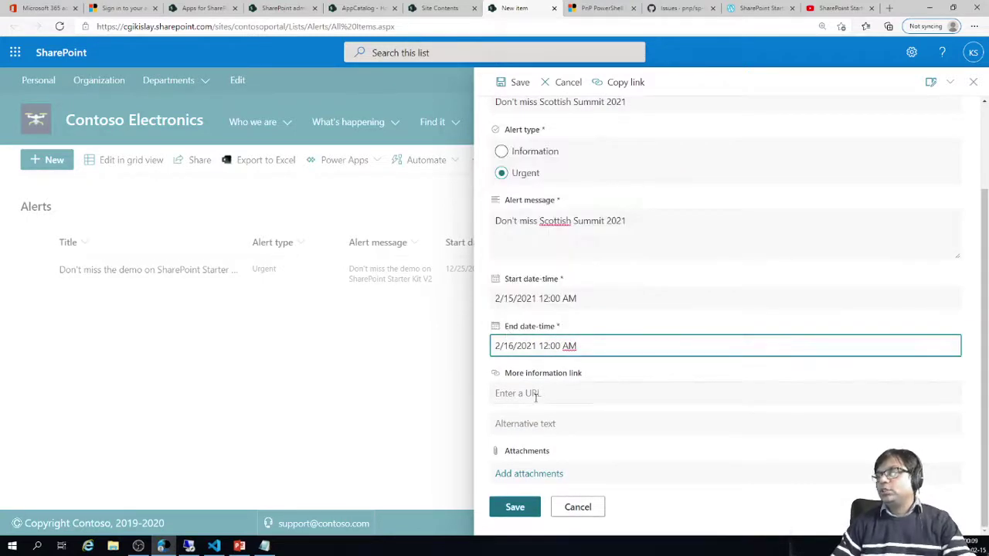
{"action": "left_click", "coordinate": [536, 396]}
{"action": "left_click", "coordinate": [660, 462]}
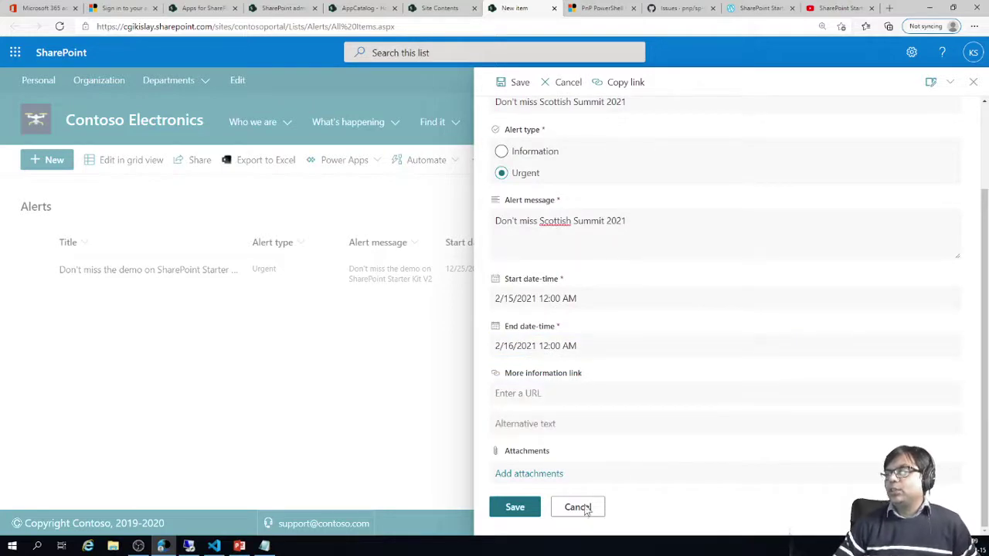
{"action": "left_click", "coordinate": [521, 513]}
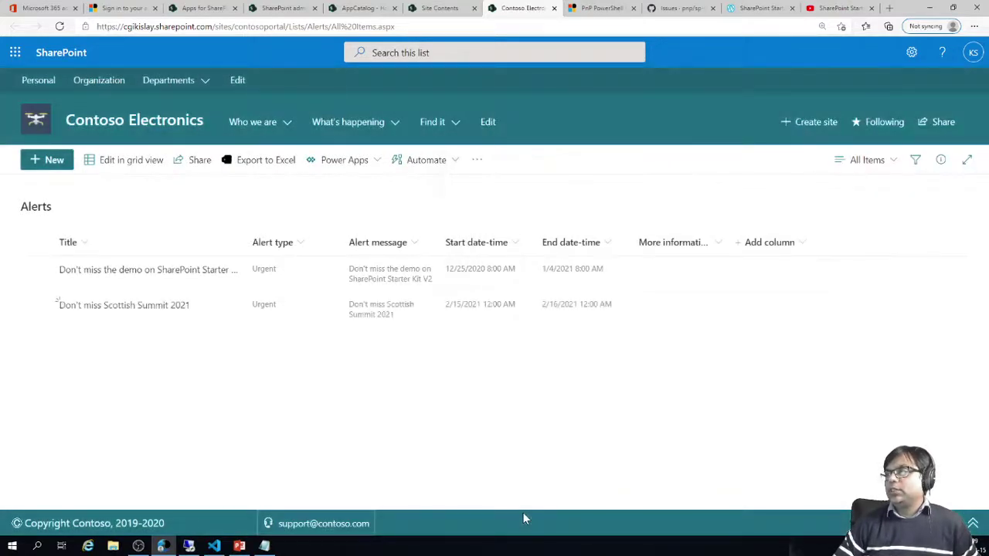
Step: Check the Contoso Electronics home page for the new alert, and reopen the Alerts list from the site contents
{"action": "left_click", "coordinate": [96, 125]}
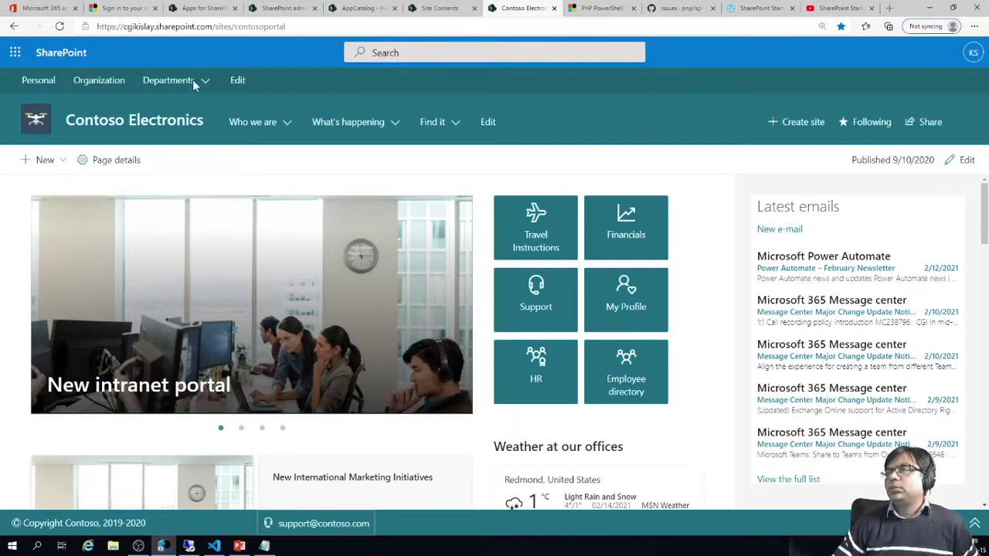
{"action": "left_click", "coordinate": [912, 52]}
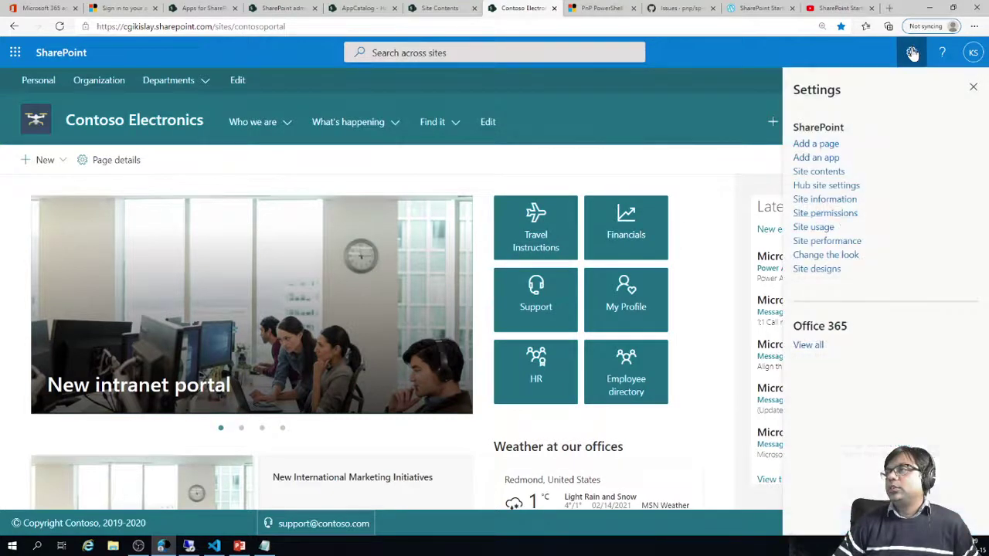
{"action": "left_click", "coordinate": [819, 171]}
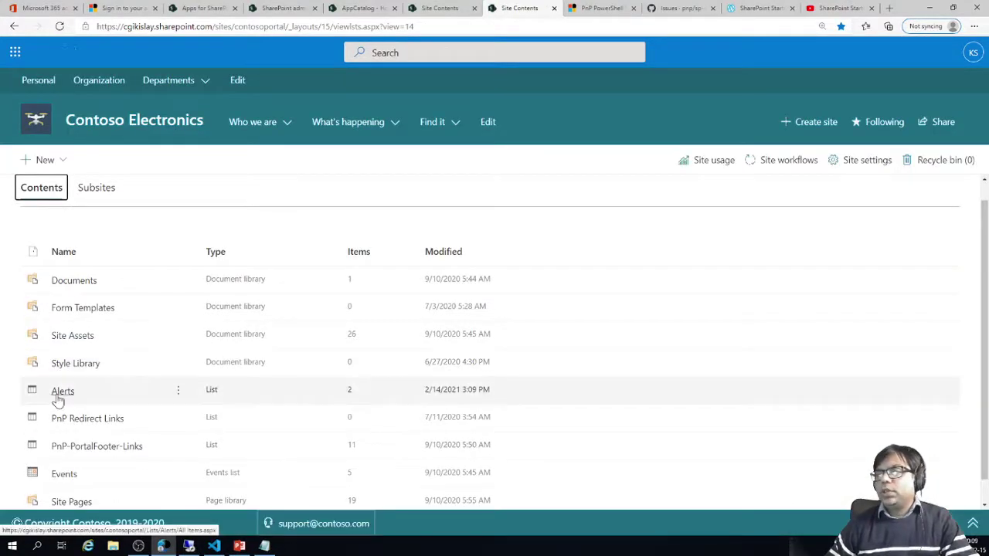
{"action": "left_click", "coordinate": [58, 394]}
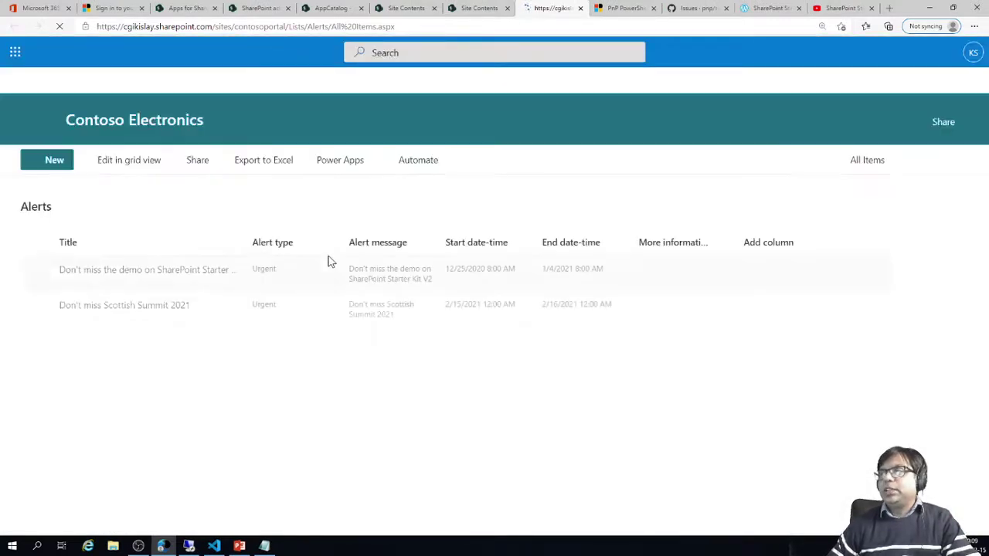
Step: Set the start date-time of the "Don't miss Scottish Summit 2021" alert to 2/14/2021 12:00 AM and save the item
{"action": "left_click", "coordinate": [40, 312]}
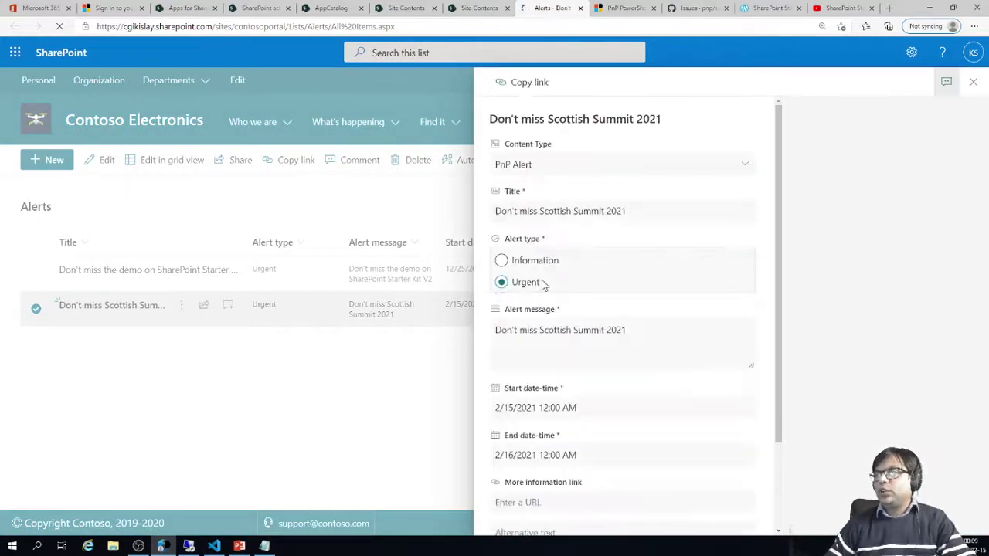
{"action": "scroll", "coordinate": [541, 283], "scroll_direction": "down", "scroll_amount": 3}
{"action": "left_click", "coordinate": [536, 299]}
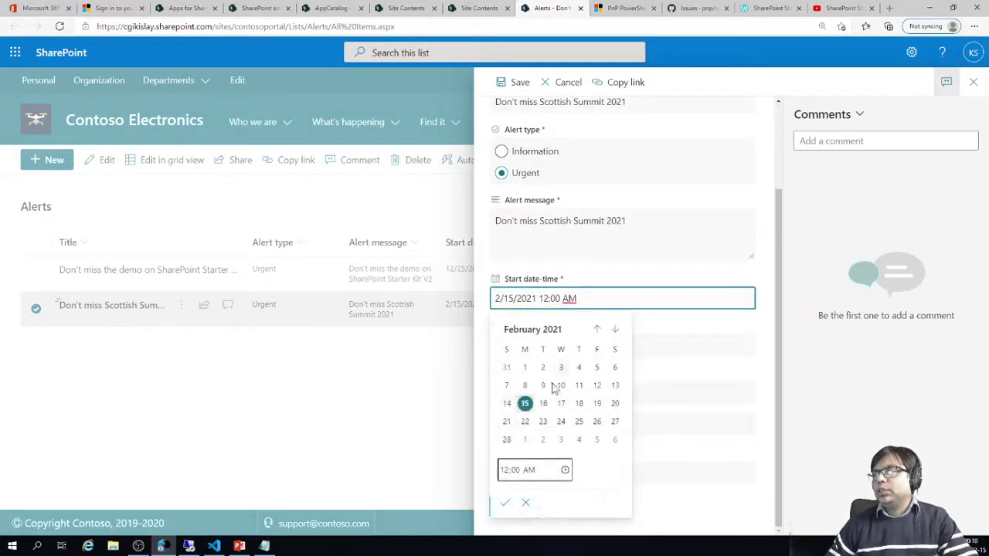
{"action": "left_click", "coordinate": [507, 404]}
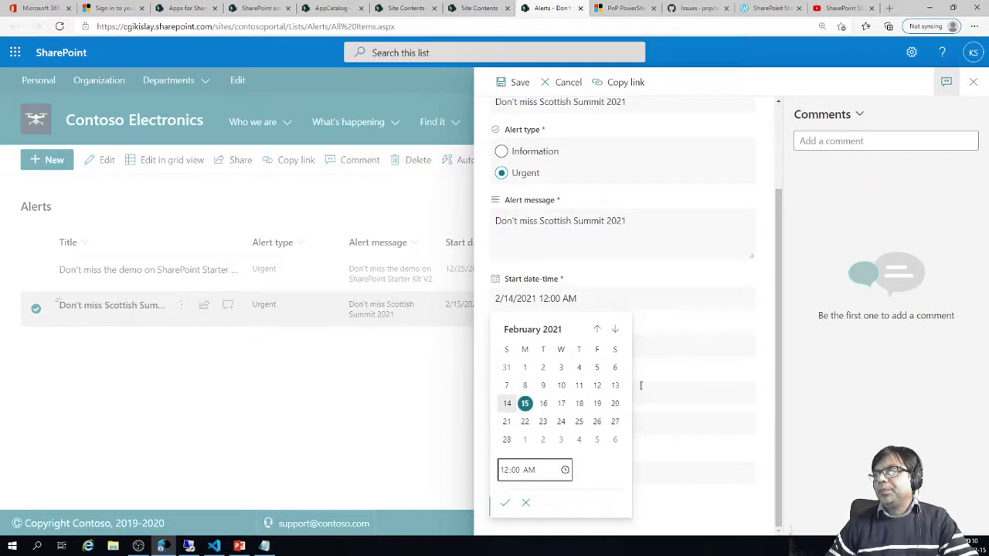
{"action": "left_click", "coordinate": [506, 506]}
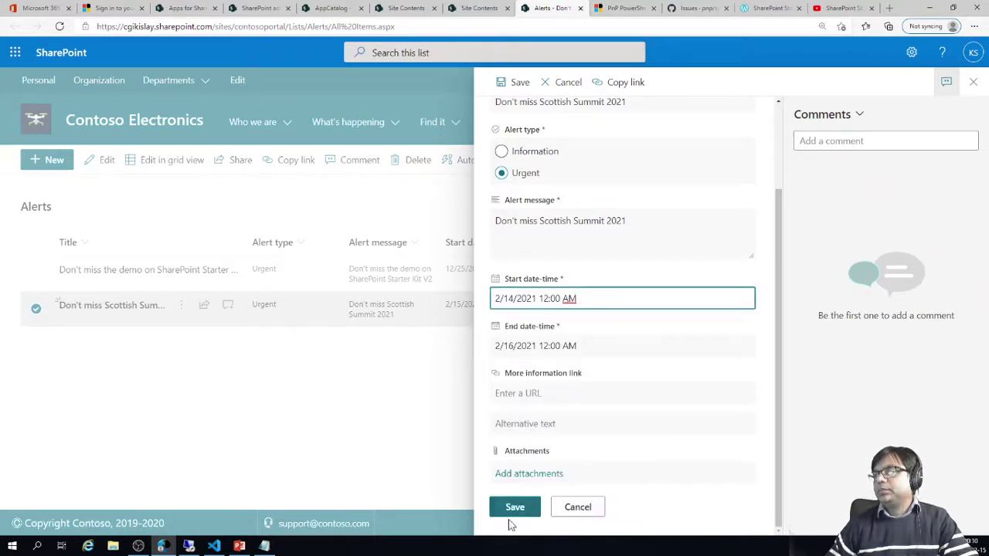
{"action": "left_click", "coordinate": [511, 508]}
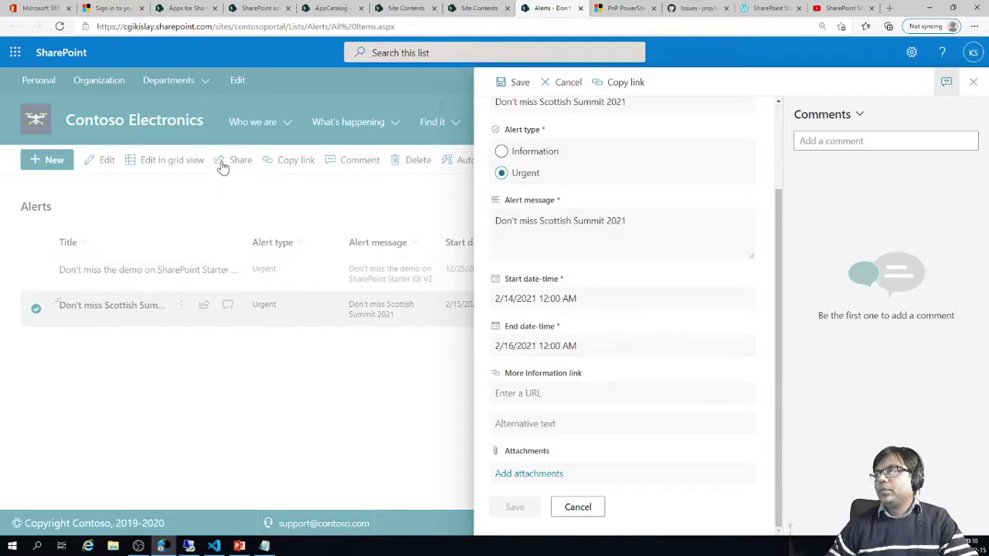
{"action": "left_click", "coordinate": [973, 81]}
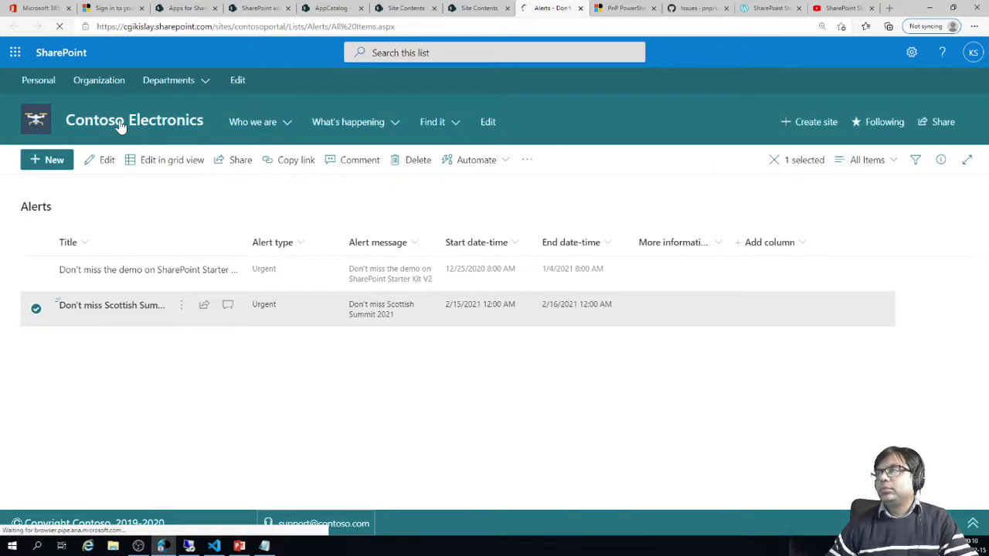
Step: Check the portal home page for the alert, and look through the Personal page's sections down to Recent sites and People Directory
{"action": "left_click", "coordinate": [120, 126]}
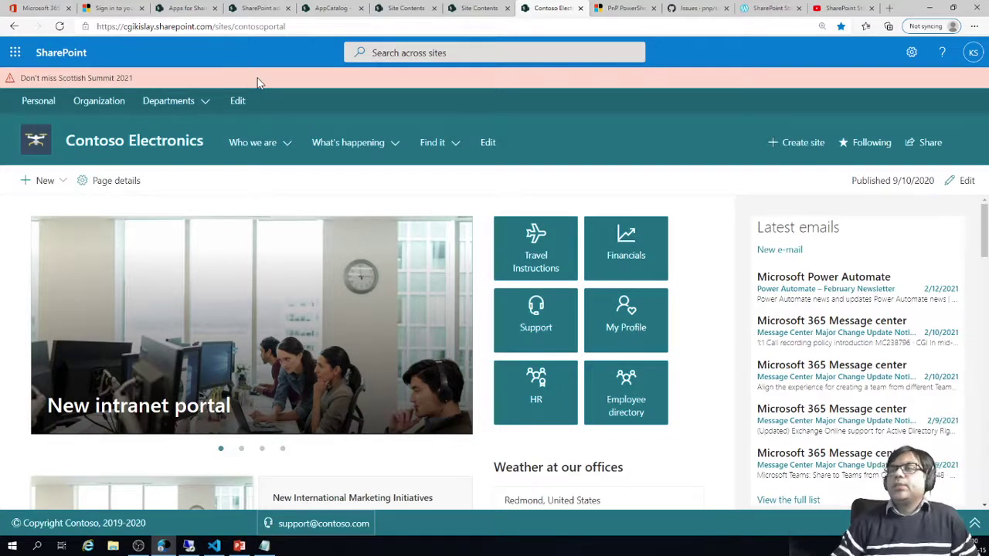
{"action": "left_click", "coordinate": [39, 103]}
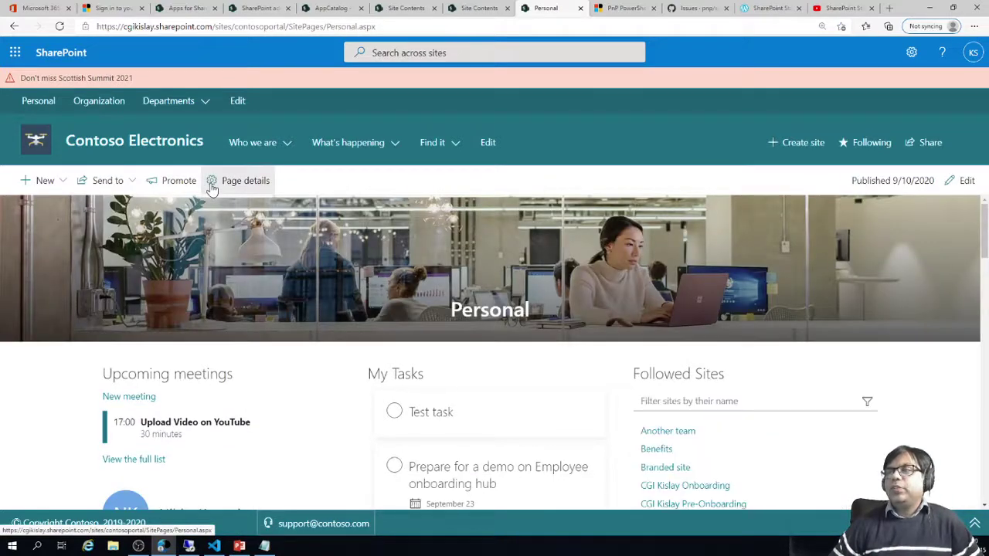
{"action": "scroll", "coordinate": [72, 334], "scroll_direction": "down", "scroll_amount": 2}
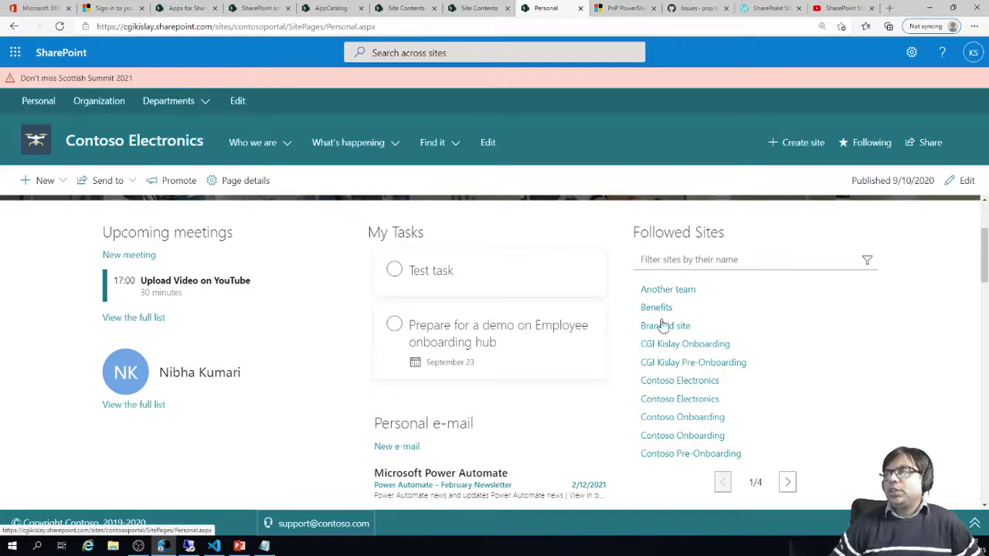
{"action": "scroll", "coordinate": [672, 313], "scroll_direction": "down", "scroll_amount": 2}
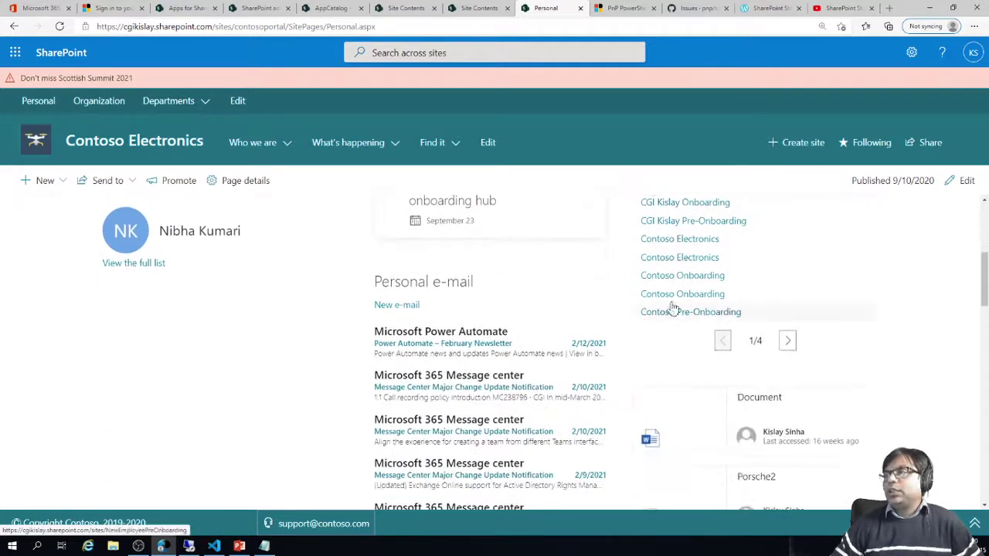
{"action": "scroll", "coordinate": [437, 325], "scroll_direction": "down", "scroll_amount": 3}
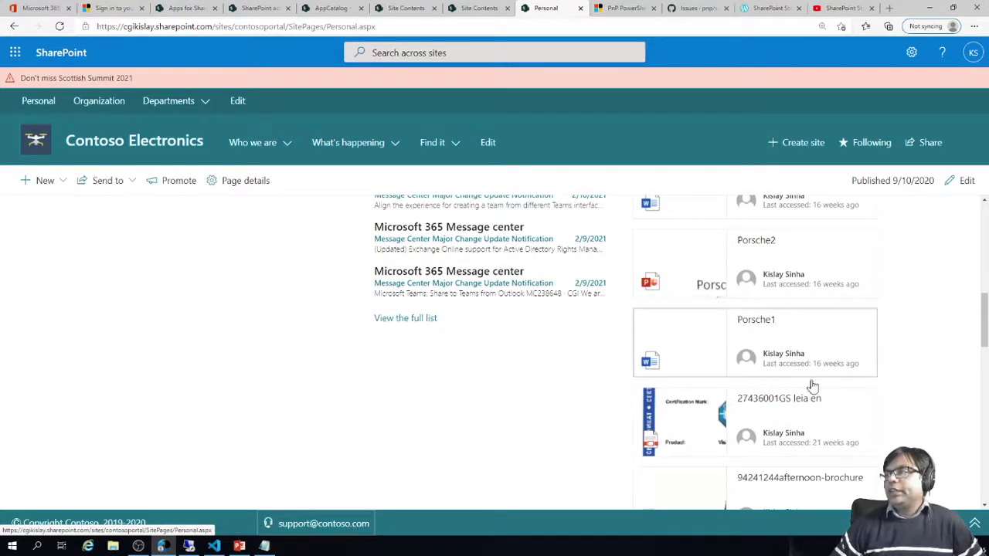
{"action": "scroll", "coordinate": [813, 385], "scroll_direction": "down", "scroll_amount": 8}
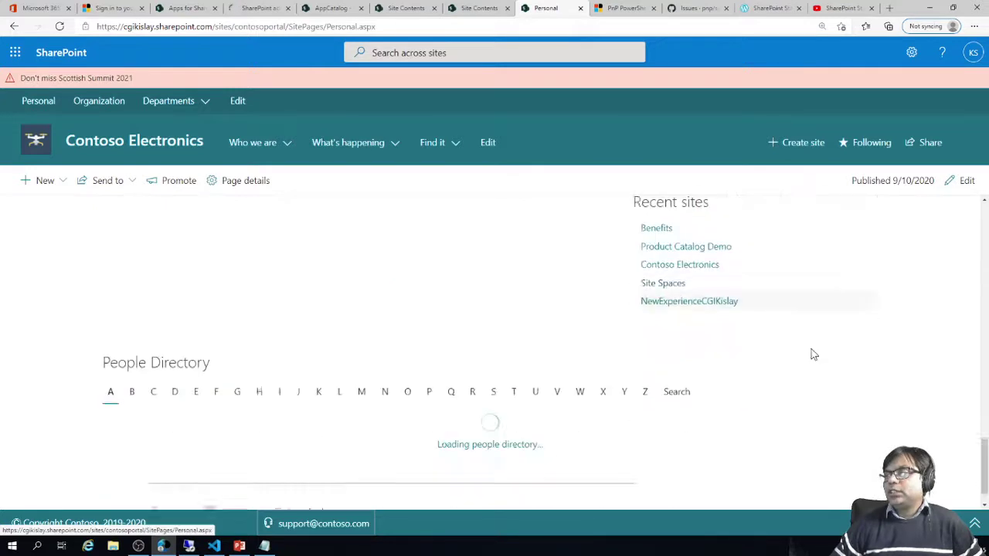
{"action": "scroll", "coordinate": [810, 352], "scroll_direction": "up", "scroll_amount": 2}
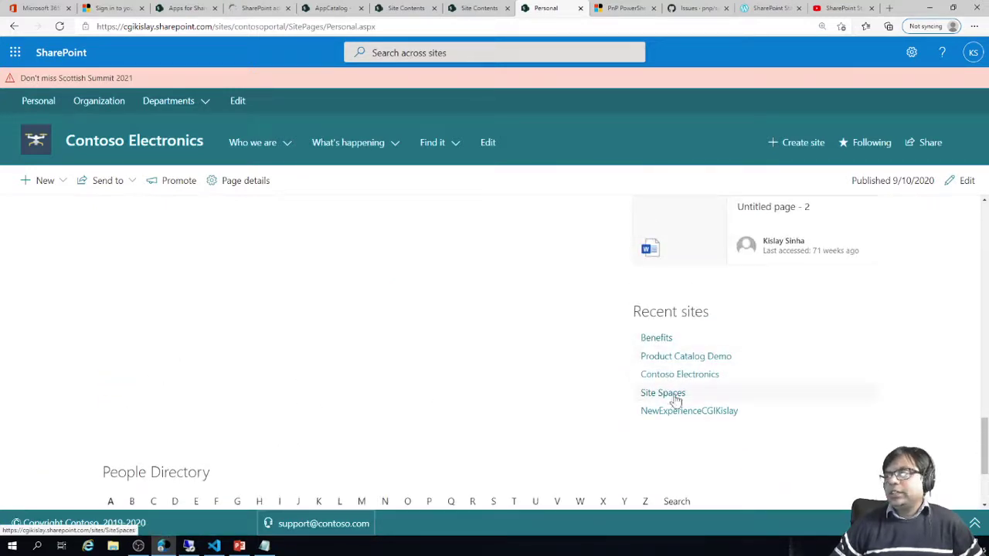
{"action": "scroll", "coordinate": [675, 400], "scroll_direction": "down", "scroll_amount": 2}
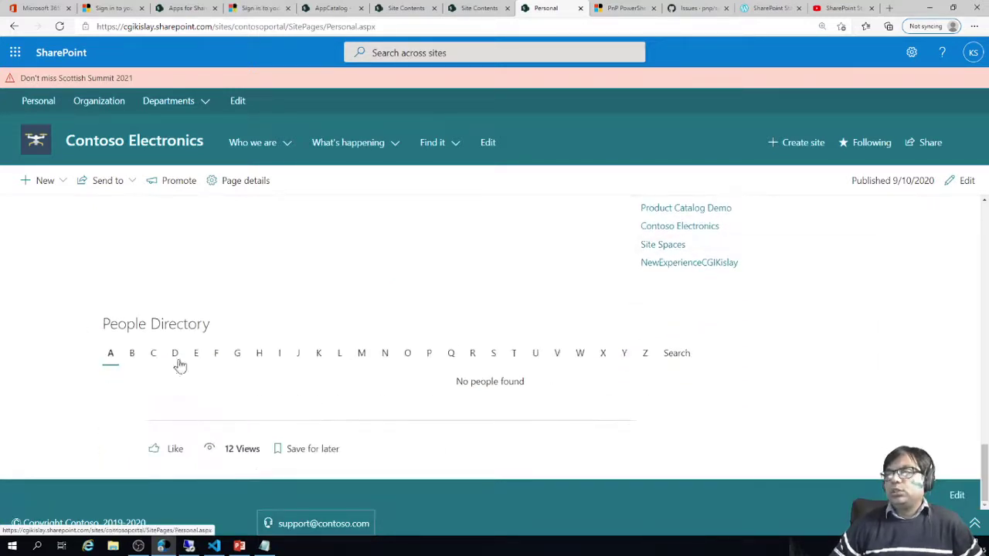
Step: Browse the People Directory on the Personal page under the letters S and N
{"action": "left_click", "coordinate": [493, 354]}
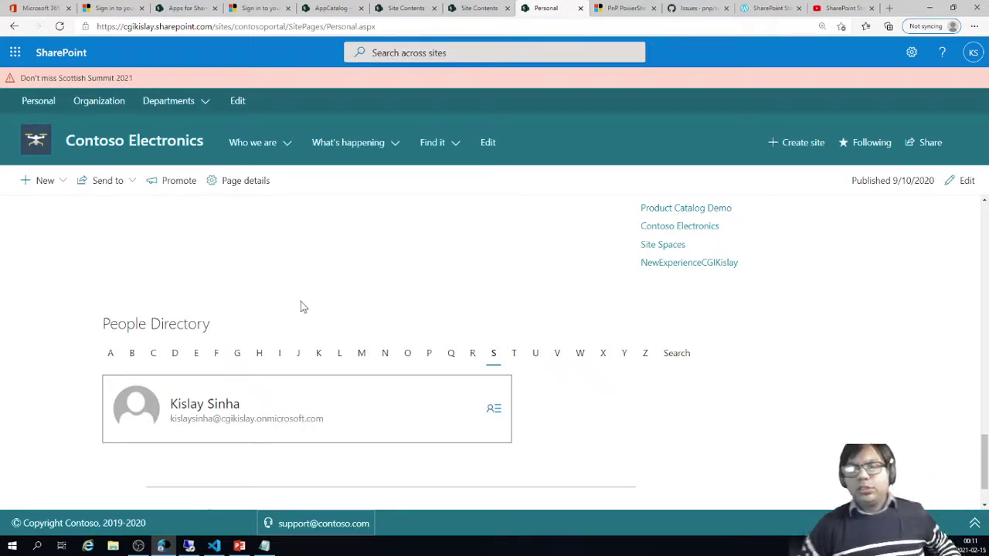
{"action": "left_click", "coordinate": [385, 355]}
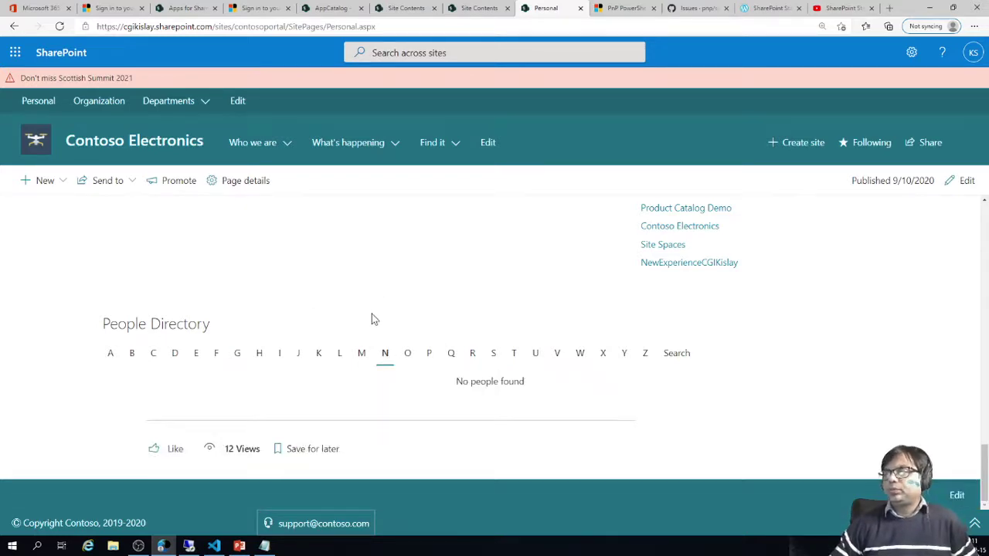
{"action": "scroll", "coordinate": [372, 314], "scroll_direction": "up", "scroll_amount": 15}
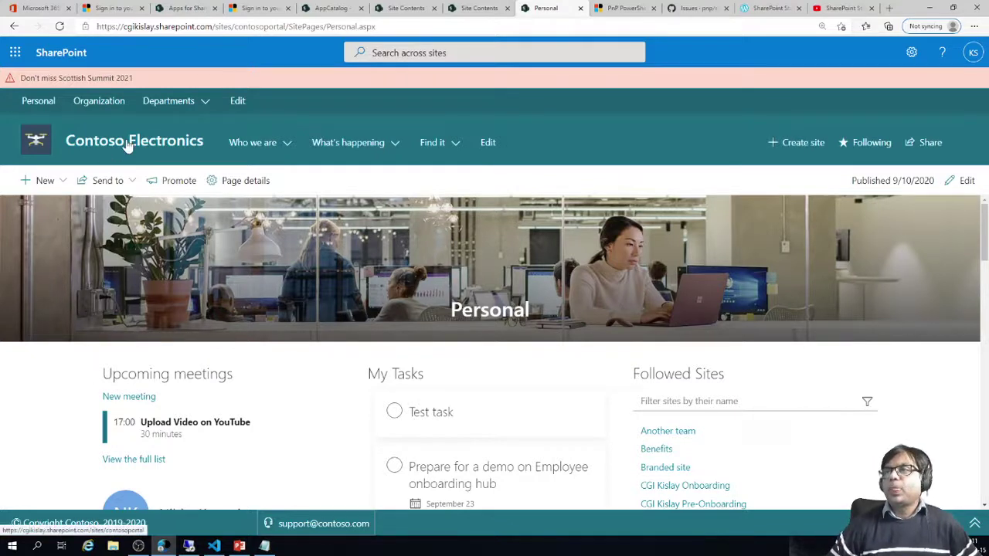
Step: Open the PnP-PortalFooter-Links list from the Organization site's contents and expand its Applications link group
{"action": "left_click", "coordinate": [83, 102]}
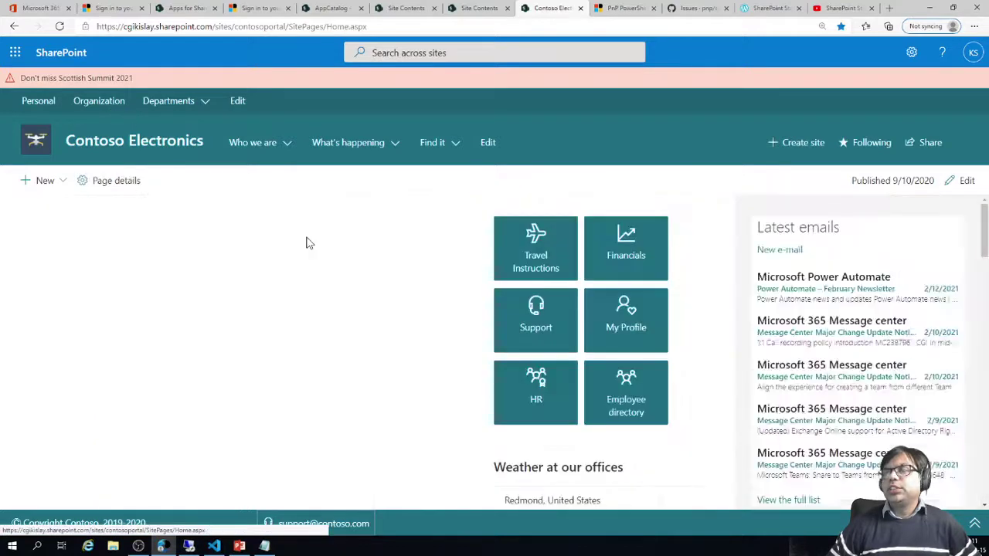
{"action": "left_click", "coordinate": [911, 53]}
{"action": "left_click", "coordinate": [818, 172]}
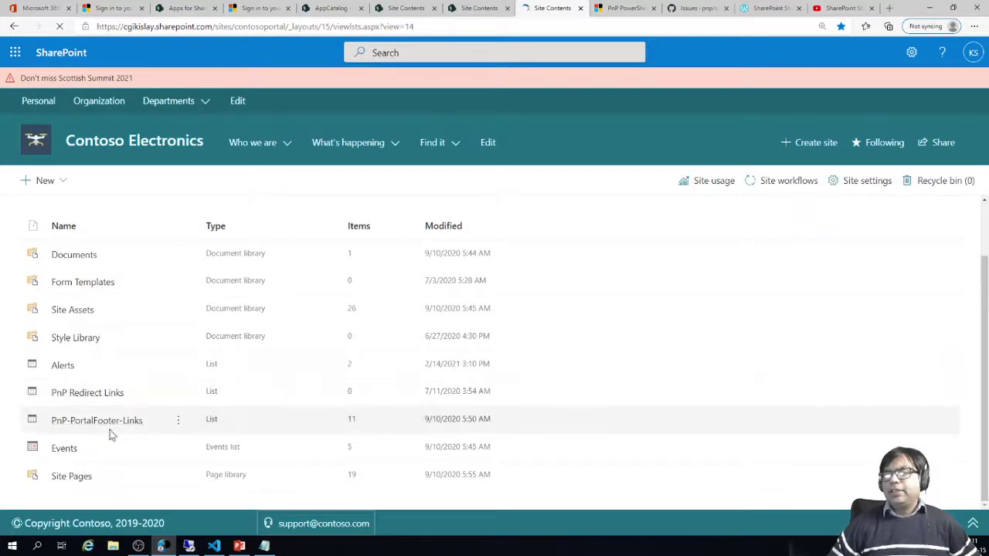
{"action": "left_click", "coordinate": [108, 427]}
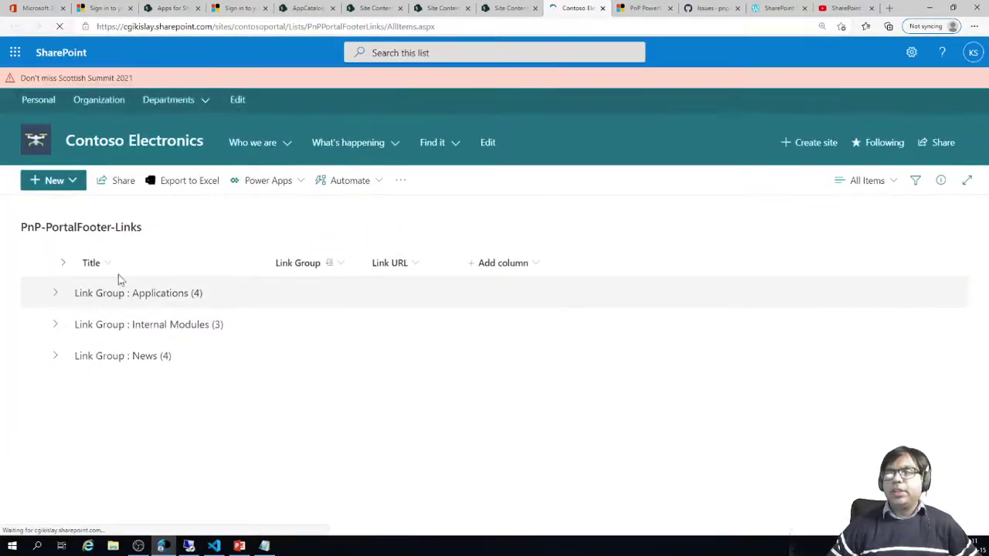
{"action": "left_click", "coordinate": [55, 293]}
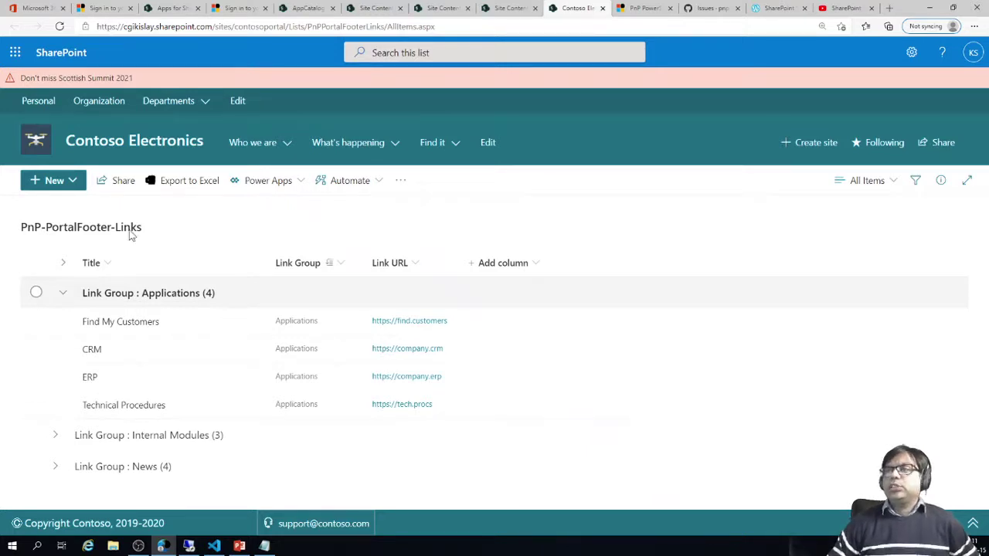
Step: Return to the portal home page and view the links grouped under Who we are
{"action": "left_click", "coordinate": [101, 145]}
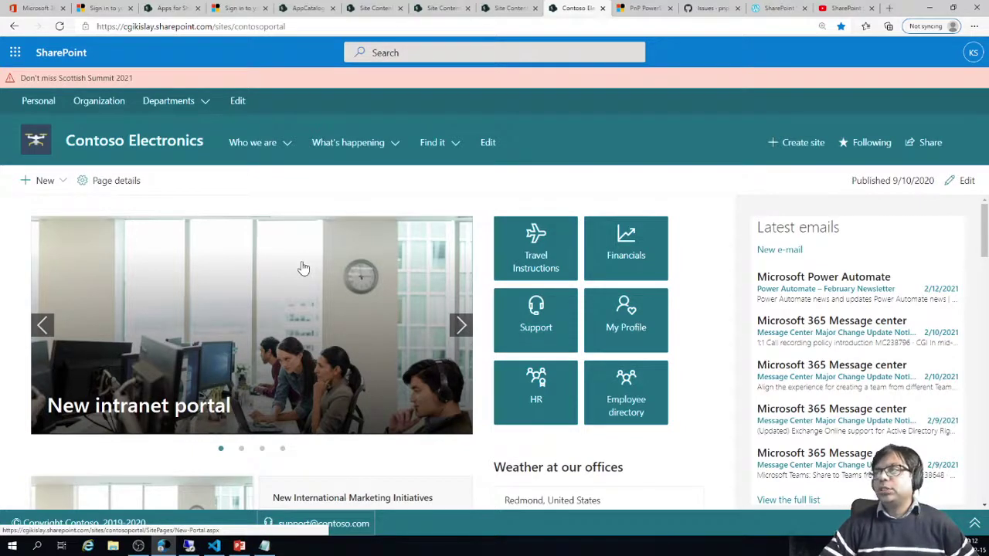
{"action": "left_click", "coordinate": [287, 149]}
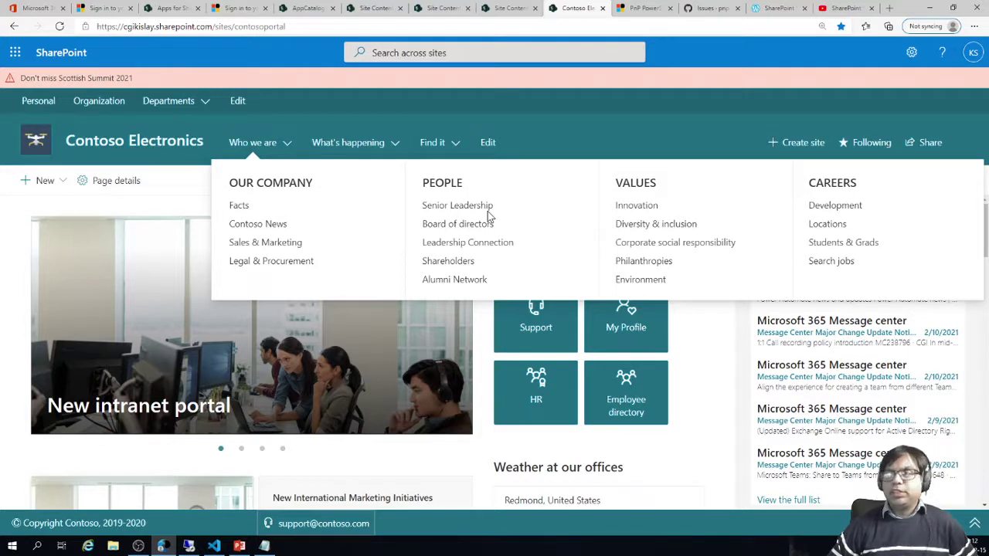
{"action": "mouse_move", "coordinate": [381, 147]}
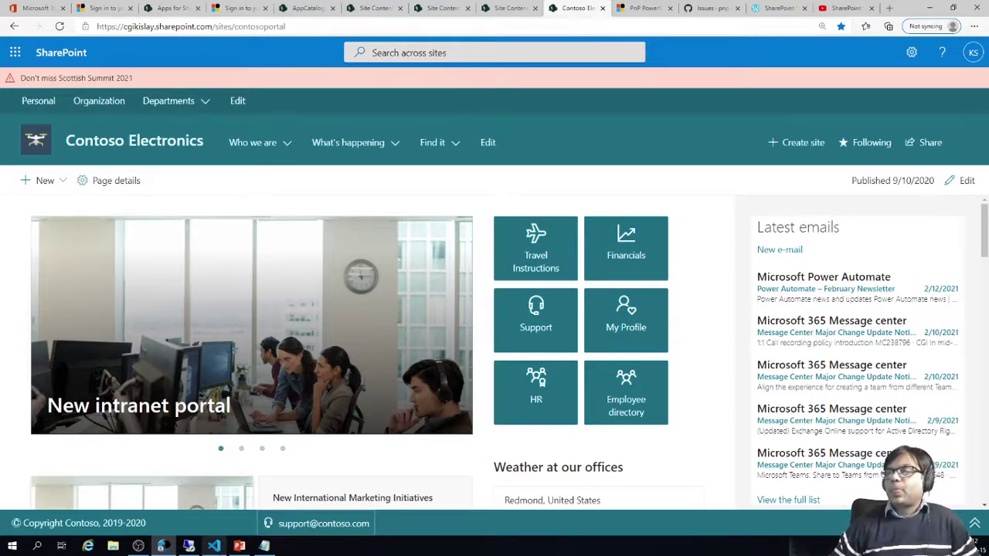
Step: Switch to PowerPoint, start the slide show from the Demo slide, and advance to the Provisioning slide
{"action": "left_click", "coordinate": [239, 547]}
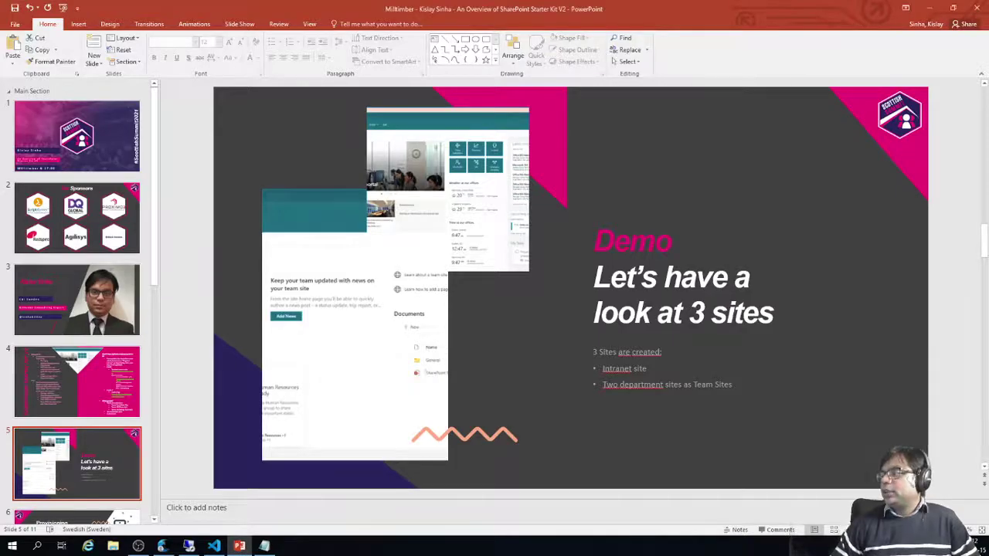
{"action": "key", "text": "shift+F5"}
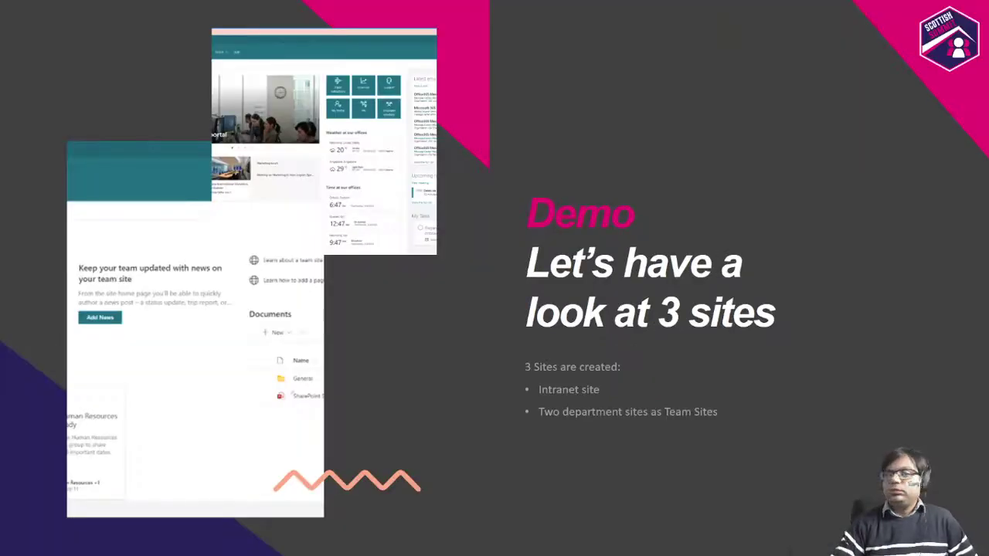
{"action": "key", "text": "Right"}
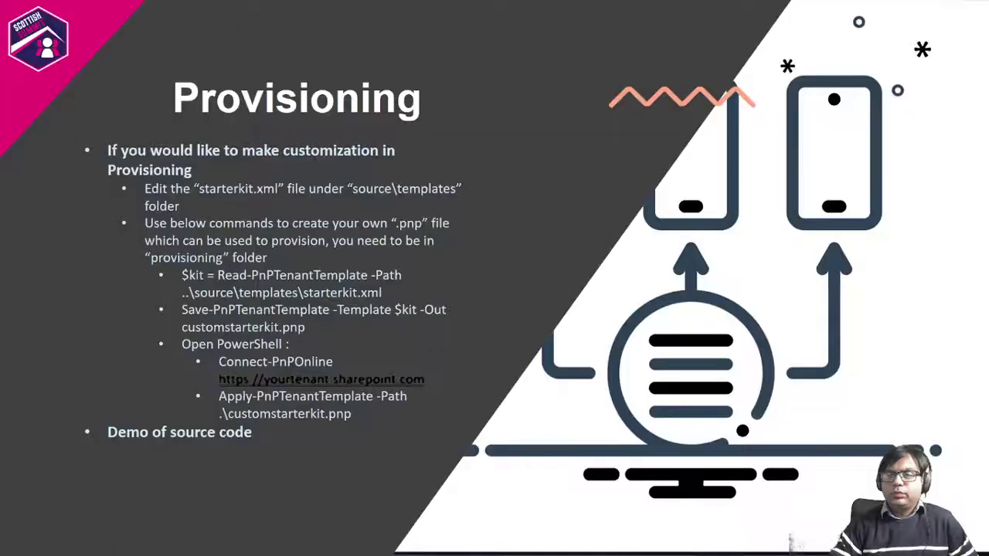